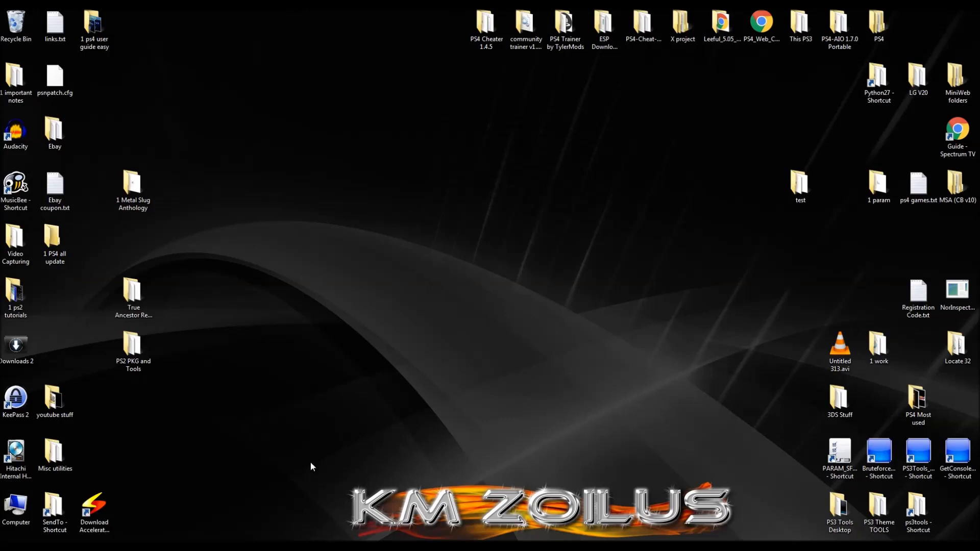
- Review the open YouTube tutorials on PS2 Classics conversion, PS3Tools installation, SND0.AT3 sound, ICON1.PAM icons and PIC1.PNG box art, ending back at the desktop
{"action": "key", "text": "Escape"}
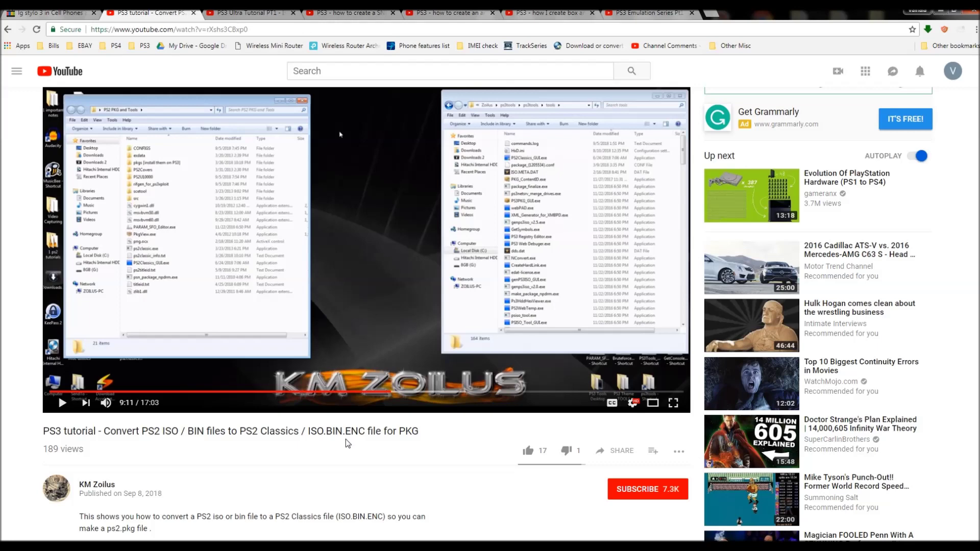
{"action": "key", "text": "ctrl+Tab"}
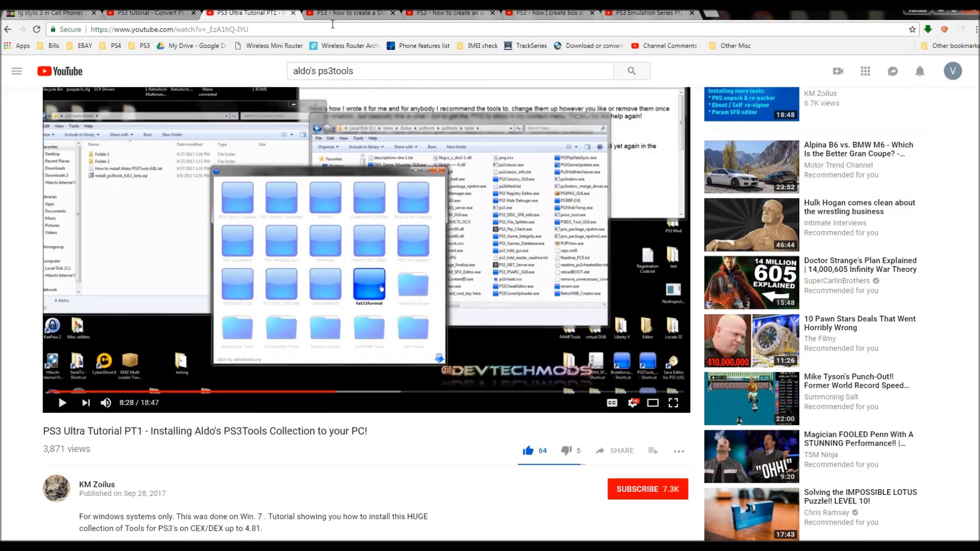
{"action": "left_click_drag", "start_coordinate": [196, 432], "coordinate": [365, 432]}
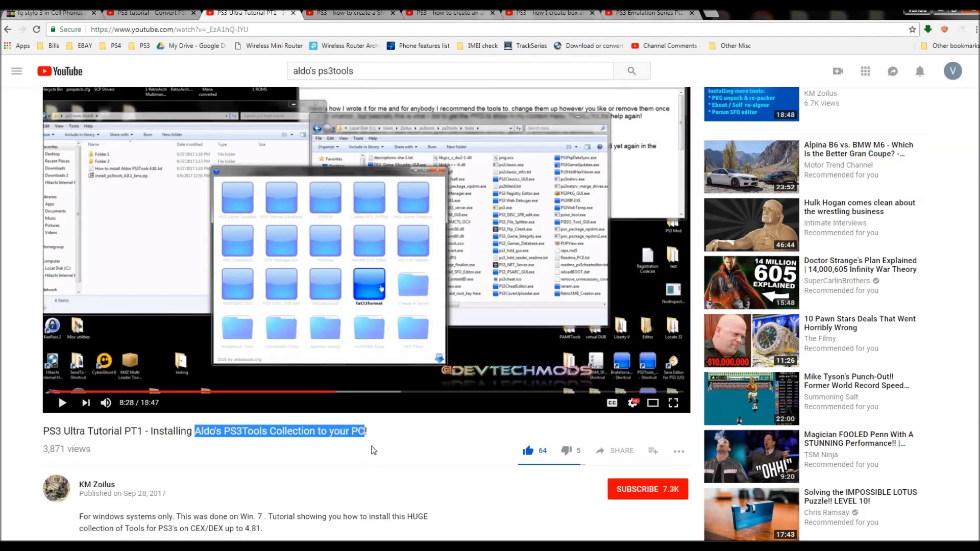
{"action": "left_click", "coordinate": [373, 450]}
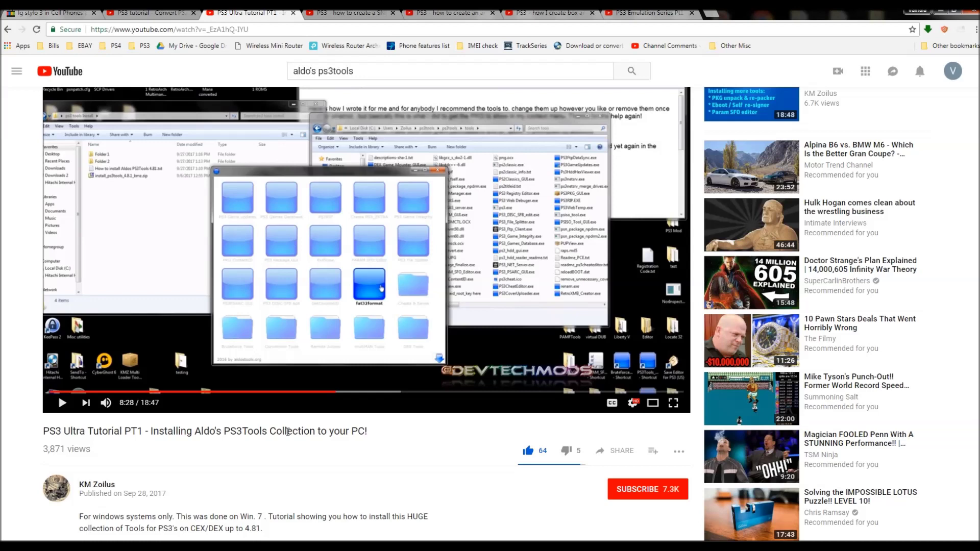
{"action": "left_click", "coordinate": [330, 13]}
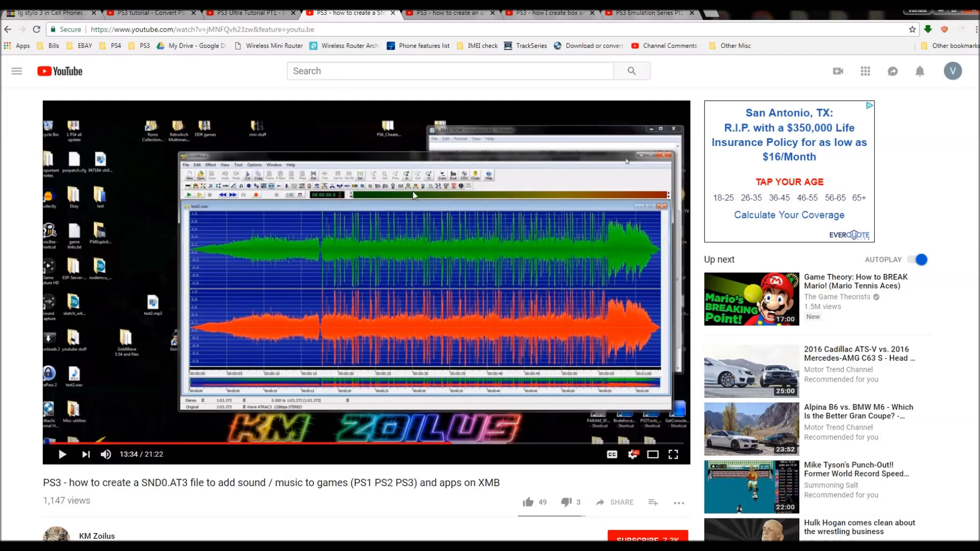
{"action": "left_click", "coordinate": [450, 14]}
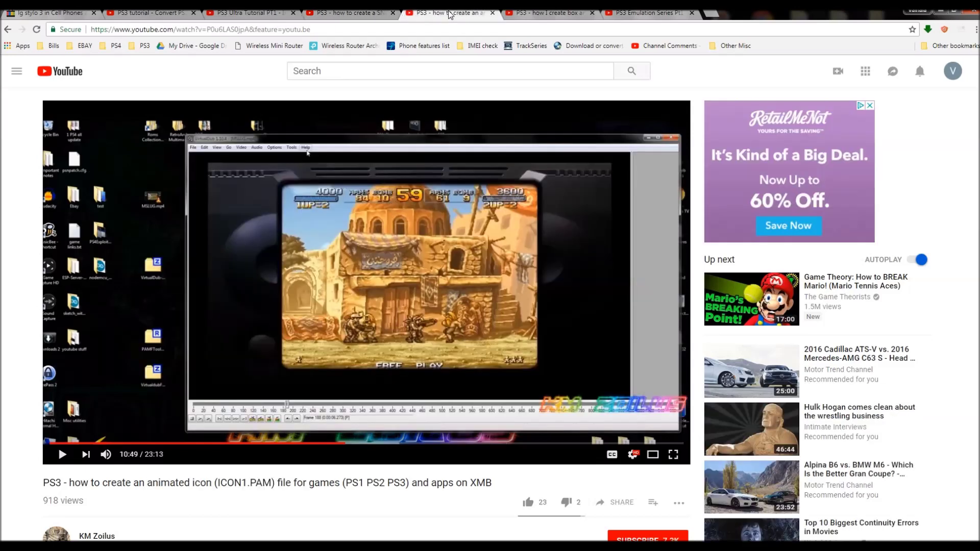
{"action": "left_click", "coordinate": [526, 15]}
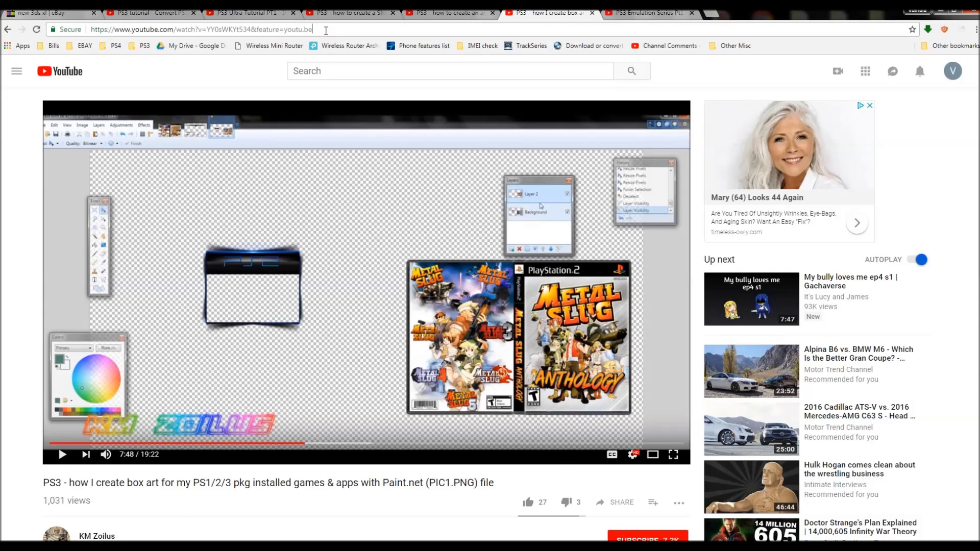
{"action": "key", "text": "super+d"}
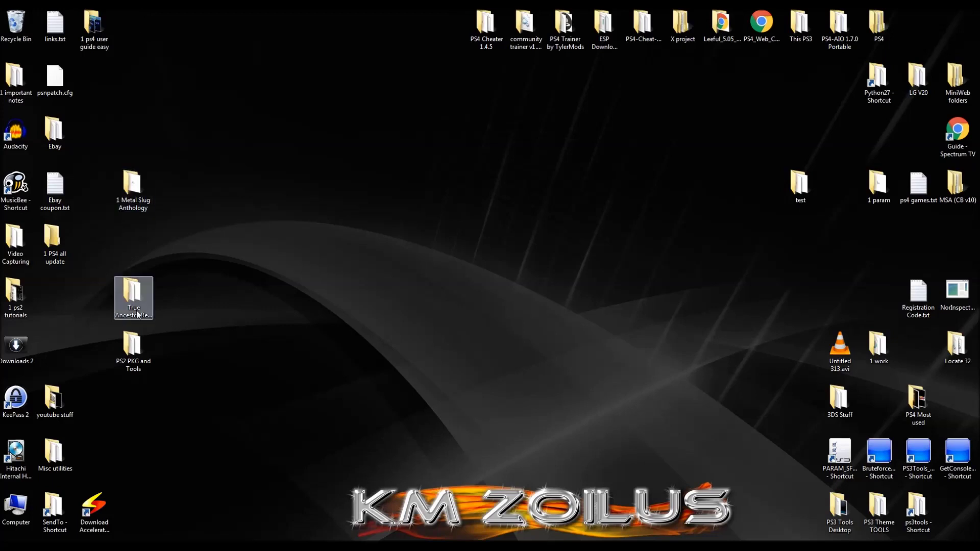
- Locate the True Ancestor Repacker and PS2 PKG and Tools desktop folders, and examine the contents of PS2 PKG and Tools
{"action": "left_click", "coordinate": [136, 349]}
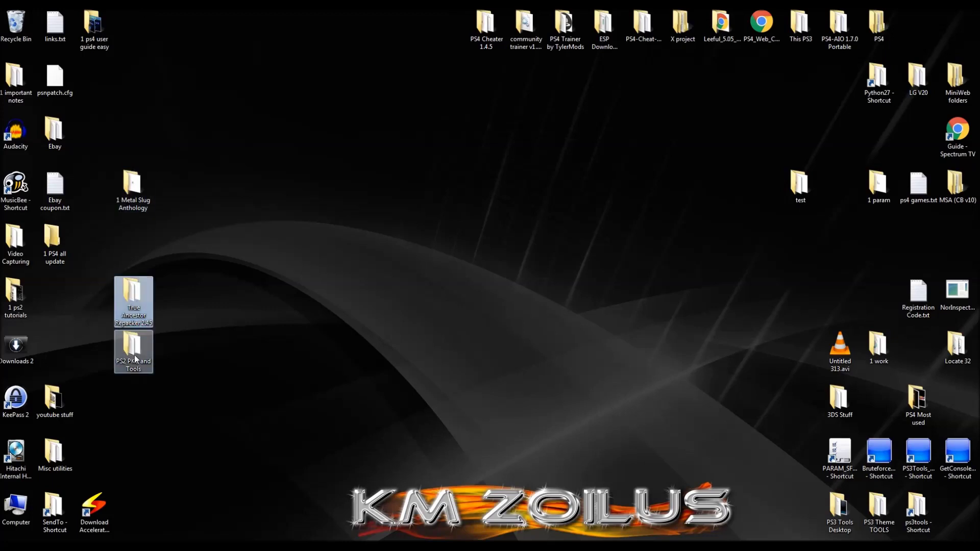
{"action": "left_click", "coordinate": [138, 302]}
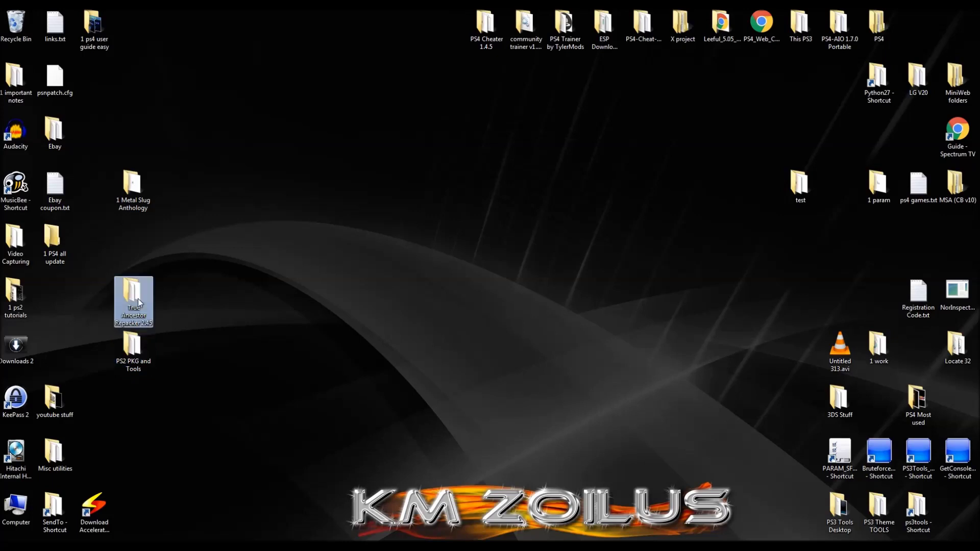
{"action": "left_click", "coordinate": [139, 354]}
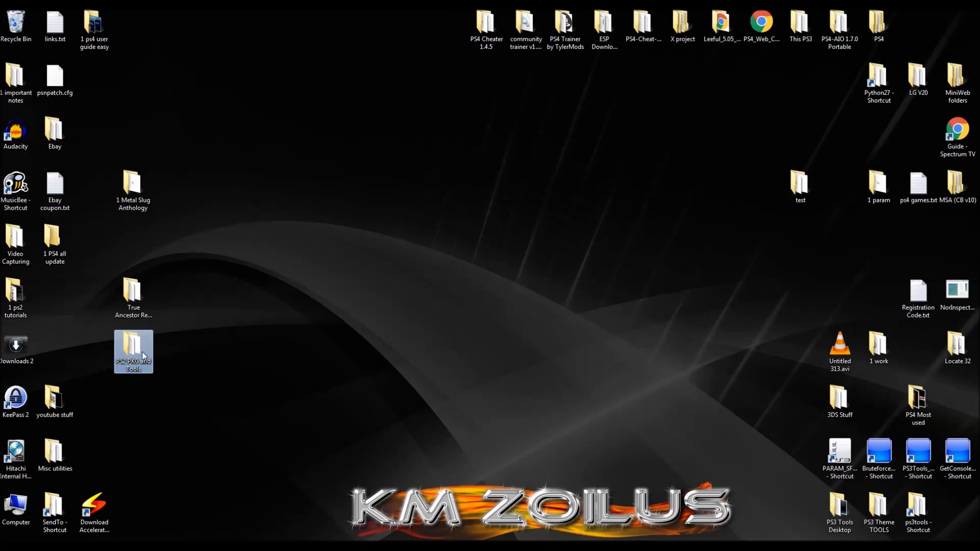
{"action": "left_click", "coordinate": [139, 300]}
{"action": "left_click", "coordinate": [138, 348]}
{"action": "double_click", "coordinate": [138, 349]}
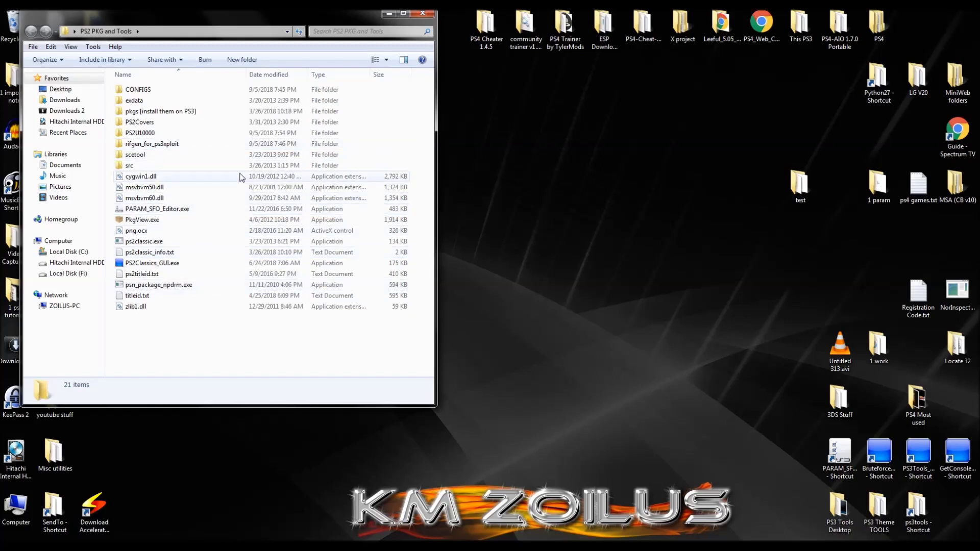
{"action": "left_click", "coordinate": [423, 13]}
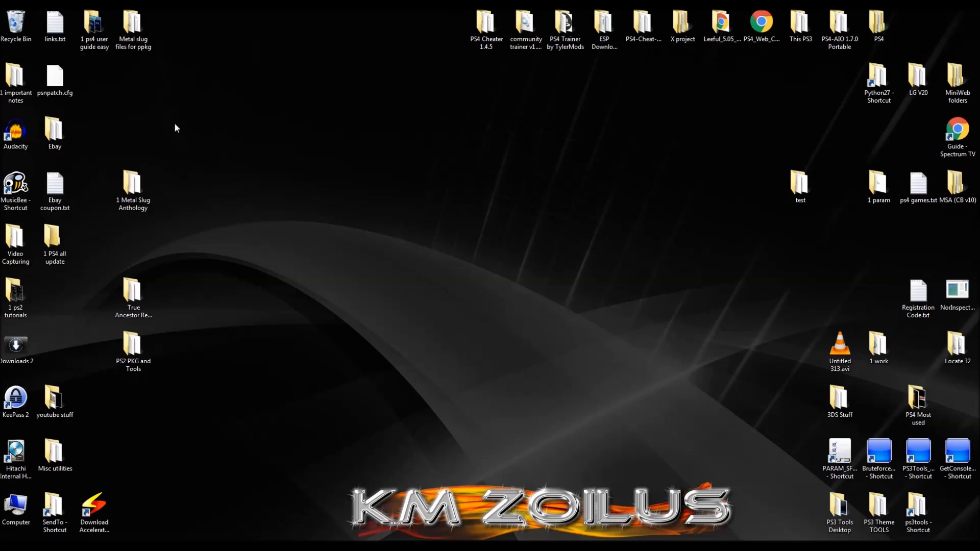
- Copy the PS2U10000 folder from PS2 PKG and Tools to the desktop and place it beside the True Ancestor Repacker folder
{"action": "double_click", "coordinate": [126, 356]}
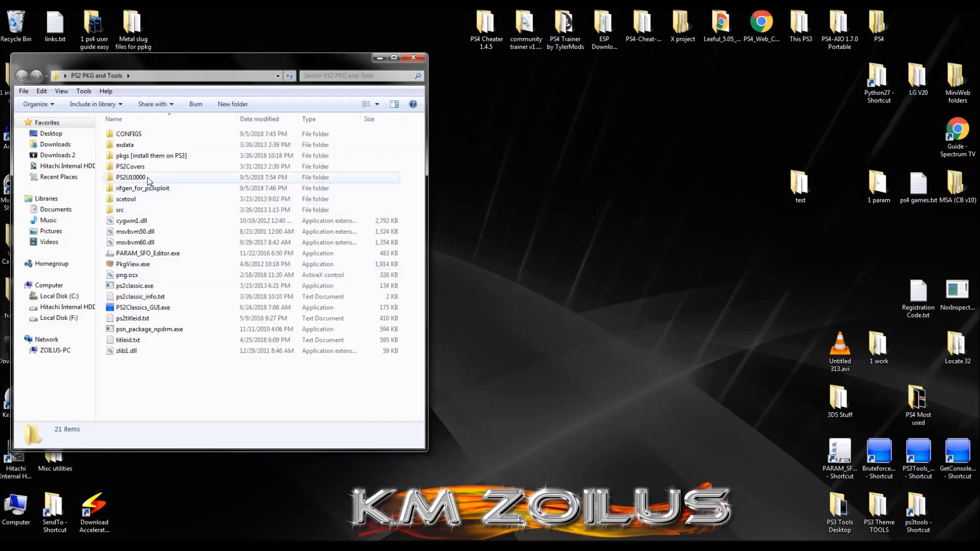
{"action": "left_click", "coordinate": [149, 180]}
{"action": "left_click_drag", "start_coordinate": [205, 69], "coordinate": [368, 68]}
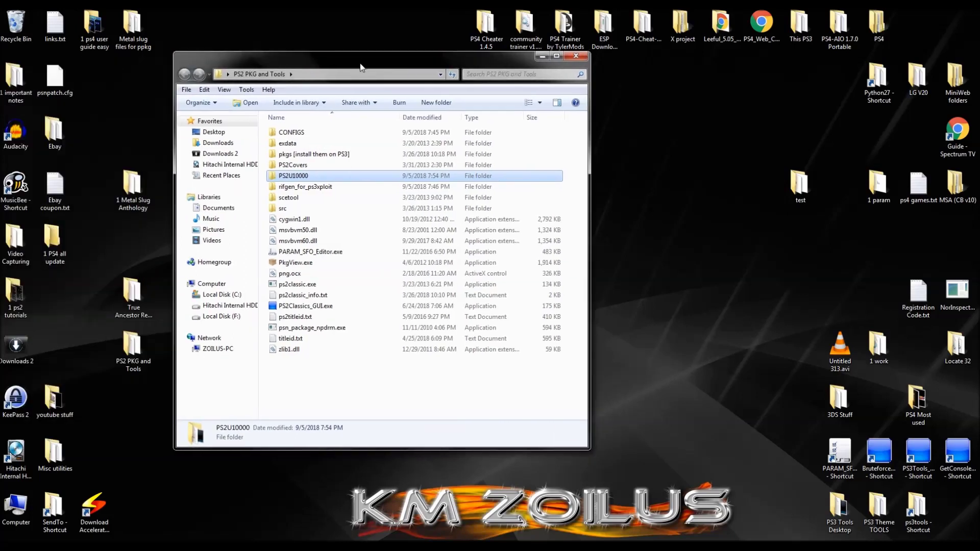
{"action": "mouse_move", "coordinate": [285, 181]}
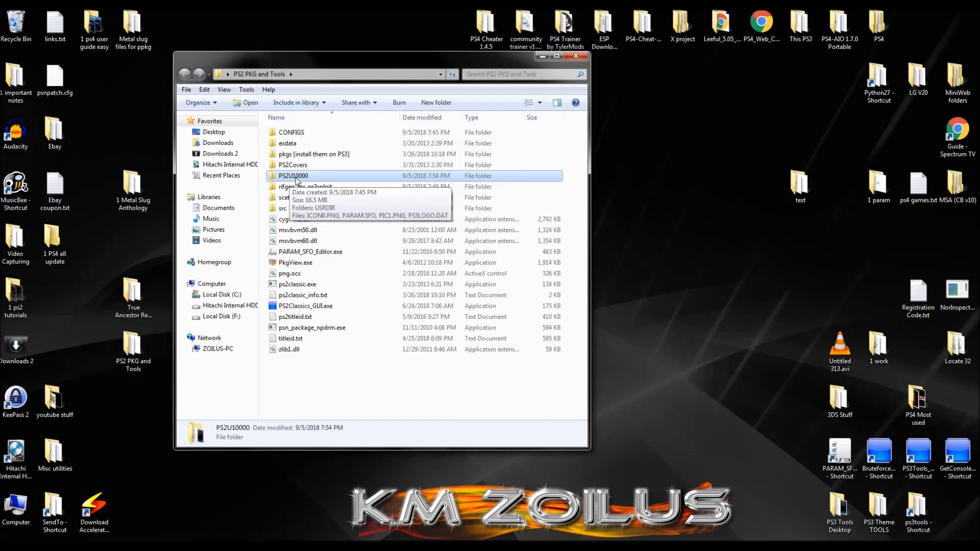
{"action": "right_click", "coordinate": [296, 178]}
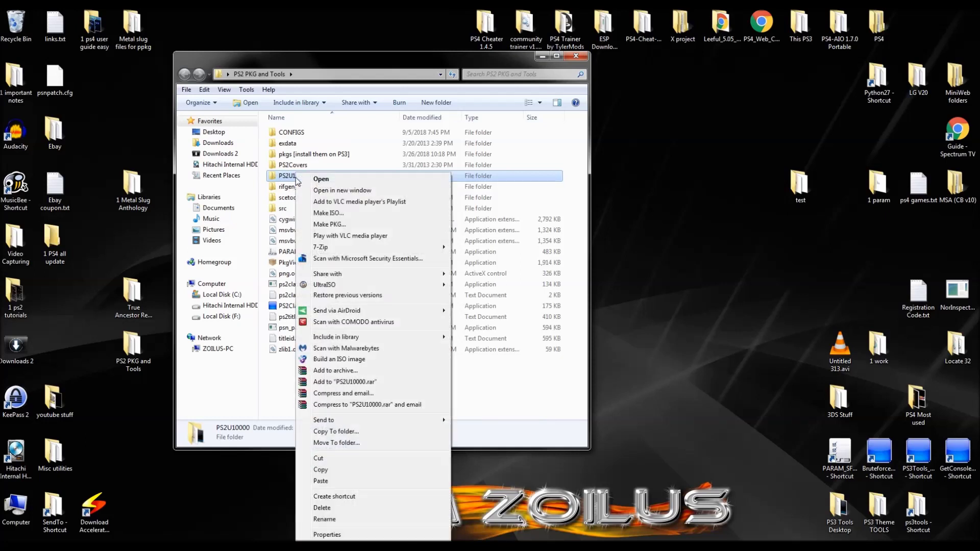
{"action": "left_click", "coordinate": [338, 472]}
{"action": "left_click", "coordinate": [577, 54]}
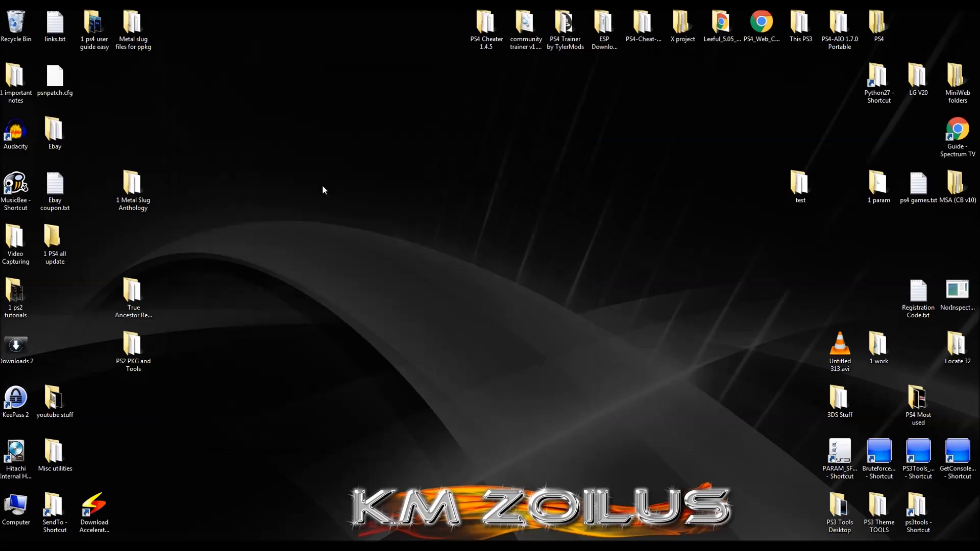
{"action": "right_click", "coordinate": [270, 235]}
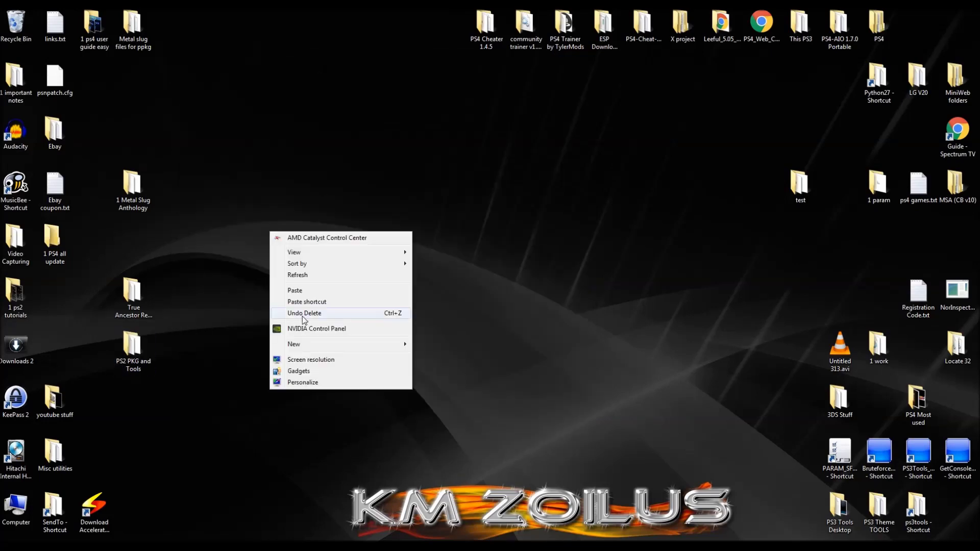
{"action": "left_click", "coordinate": [313, 291]}
{"action": "left_click_drag", "start_coordinate": [294, 189], "coordinate": [194, 289]}
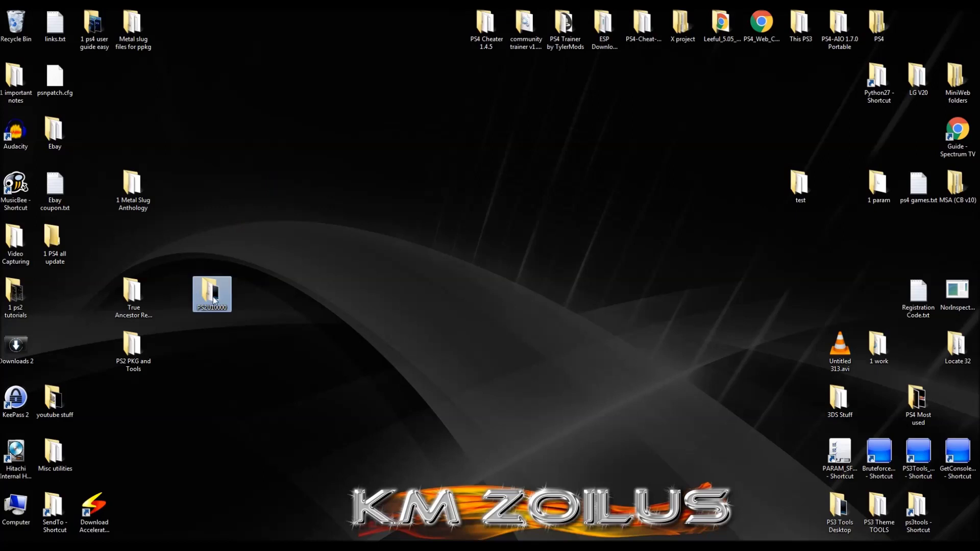
- Delete ISO.BIN.EDAT from the USRDIR folder of the desktop PS2U10000 copy, and check the contents of its SAVEDATA folder
{"action": "double_click", "coordinate": [214, 301]}
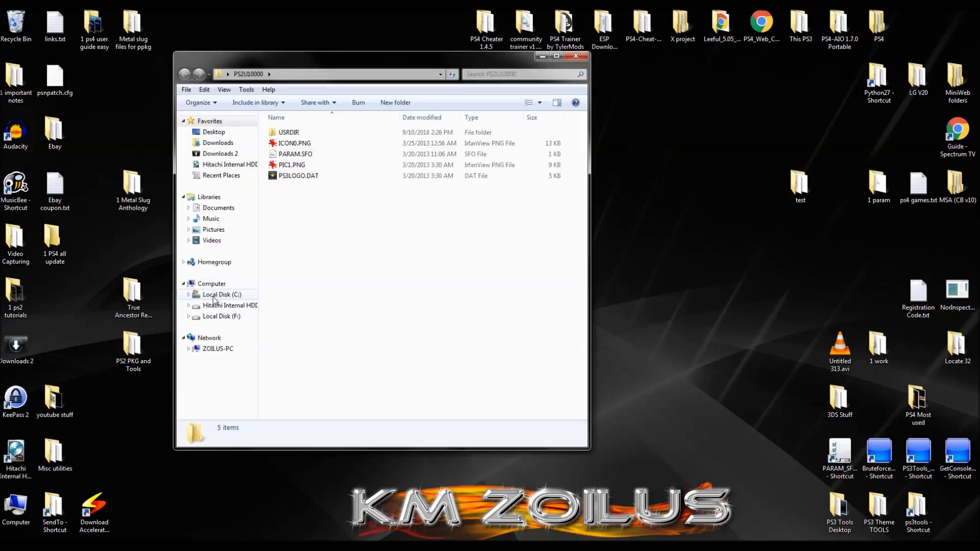
{"action": "double_click", "coordinate": [296, 134]}
{"action": "left_click_drag", "start_coordinate": [320, 62], "coordinate": [419, 69]}
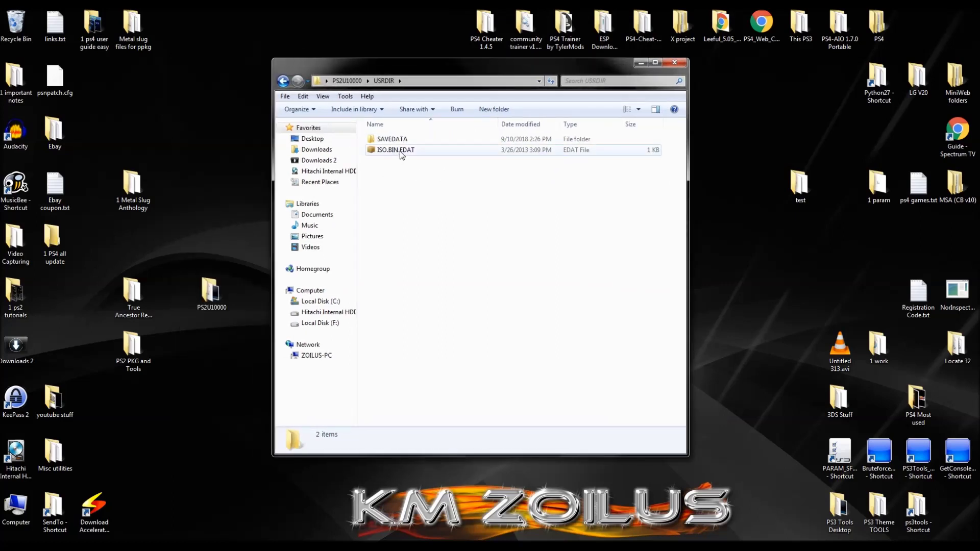
{"action": "left_click", "coordinate": [401, 151]}
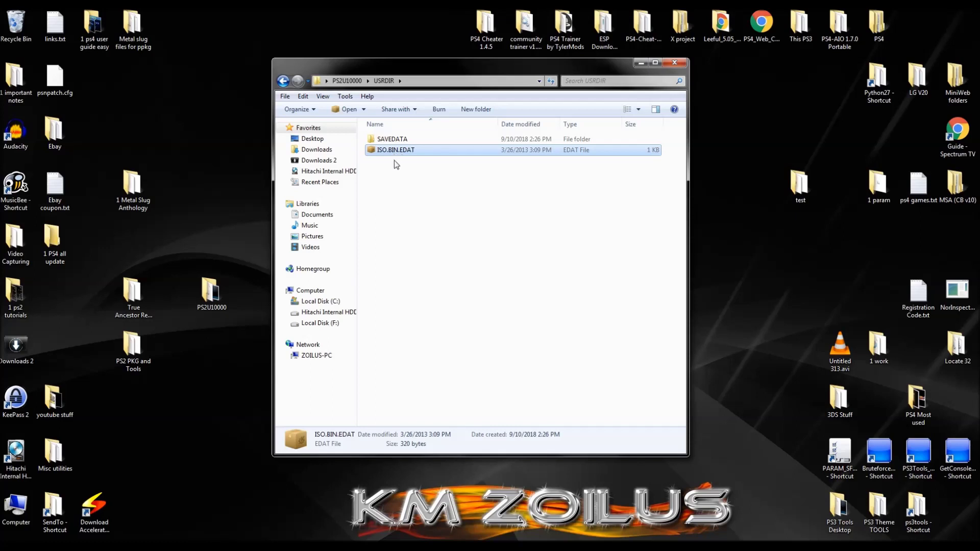
{"action": "left_click", "coordinate": [401, 149]}
{"action": "right_click", "coordinate": [395, 150]}
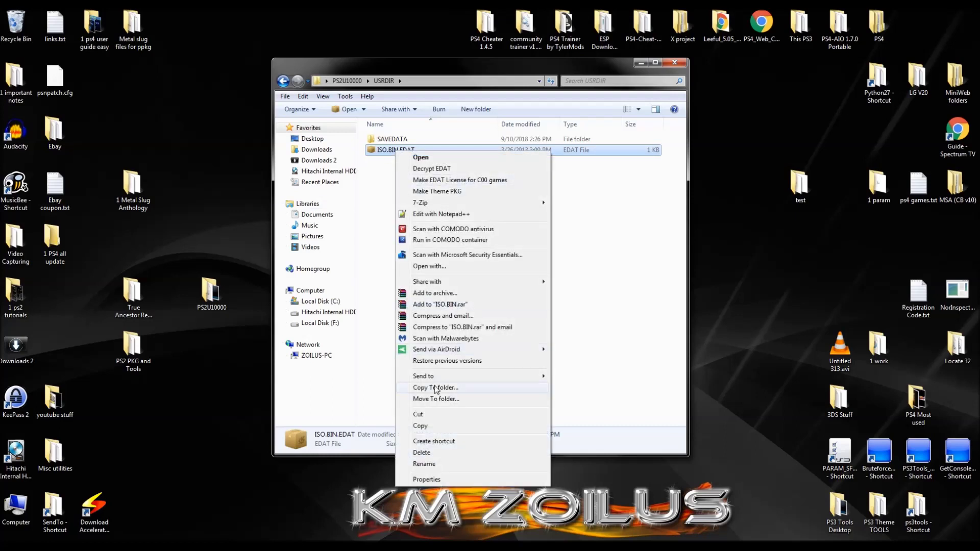
{"action": "left_click", "coordinate": [435, 456]}
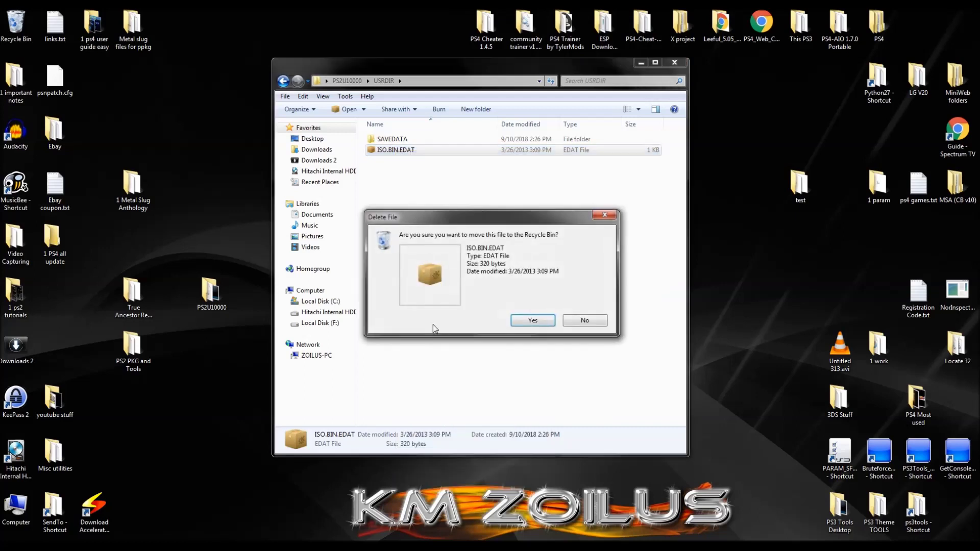
{"action": "left_click", "coordinate": [524, 319]}
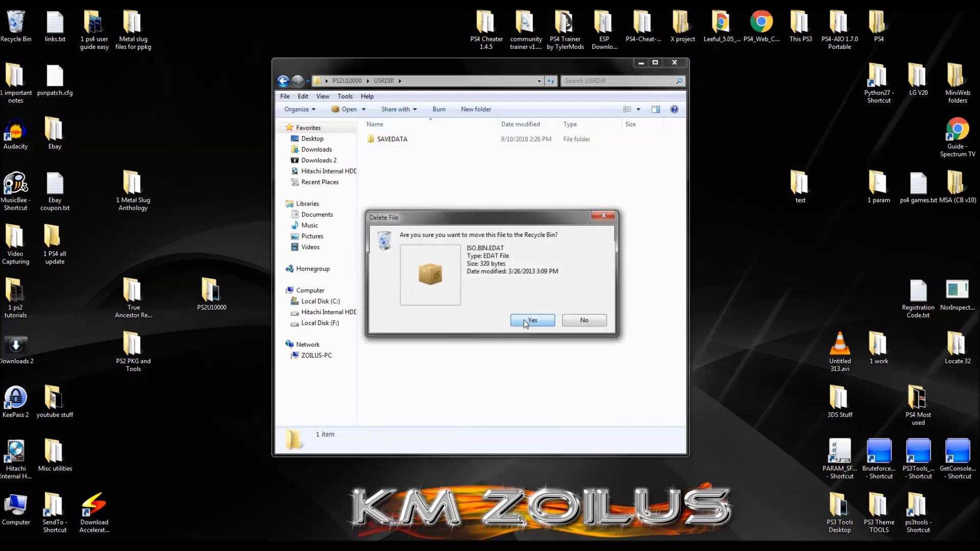
{"action": "double_click", "coordinate": [394, 140]}
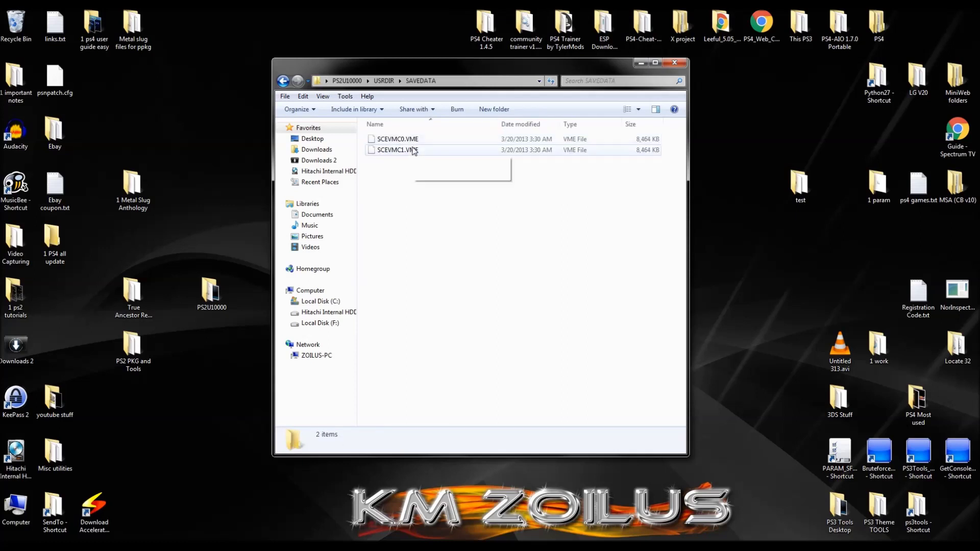
{"action": "left_click", "coordinate": [284, 81]}
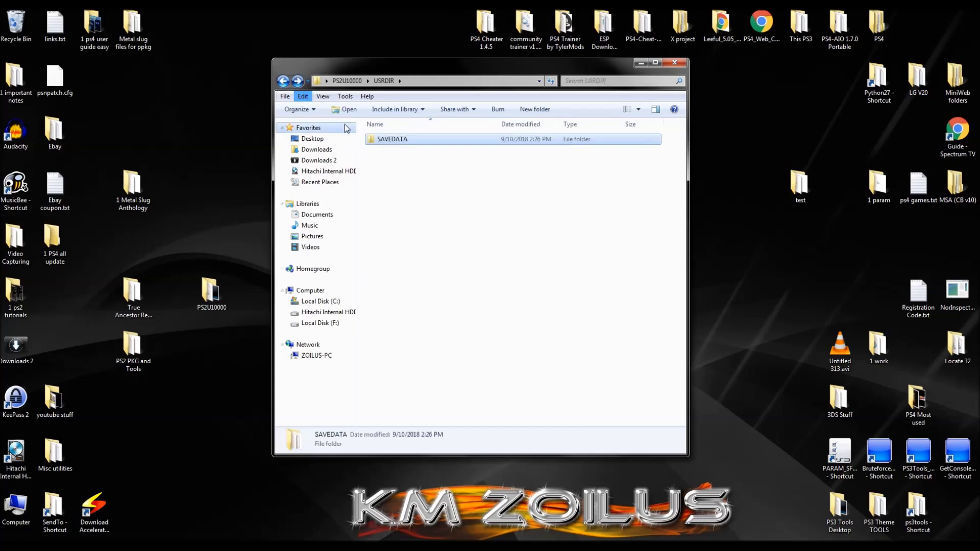
- Transfer ISO.BIN.ENC from the 1 Metal Slug Anthology folder into the USRDIR folder of PS2U10000
{"action": "double_click", "coordinate": [128, 198]}
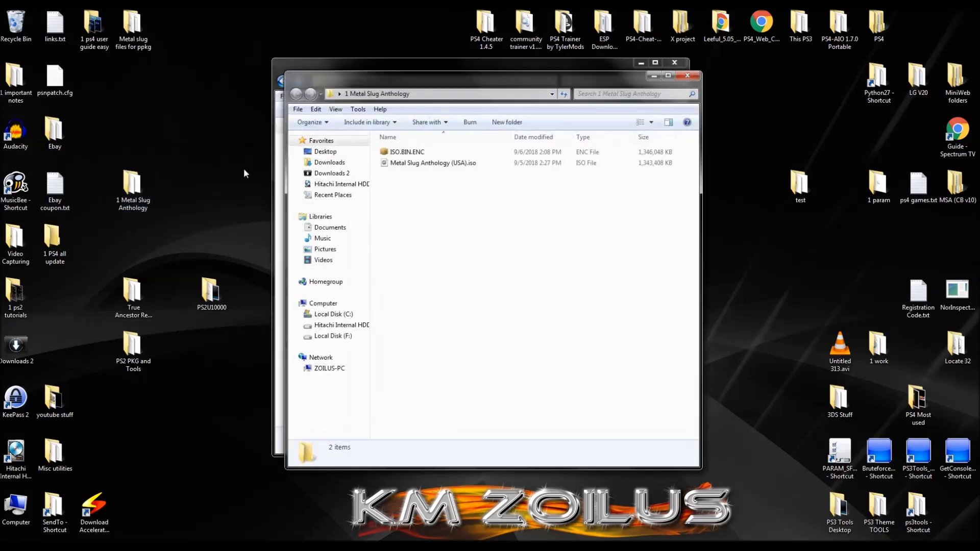
{"action": "left_click_drag", "start_coordinate": [185, 67], "coordinate": [159, 61]}
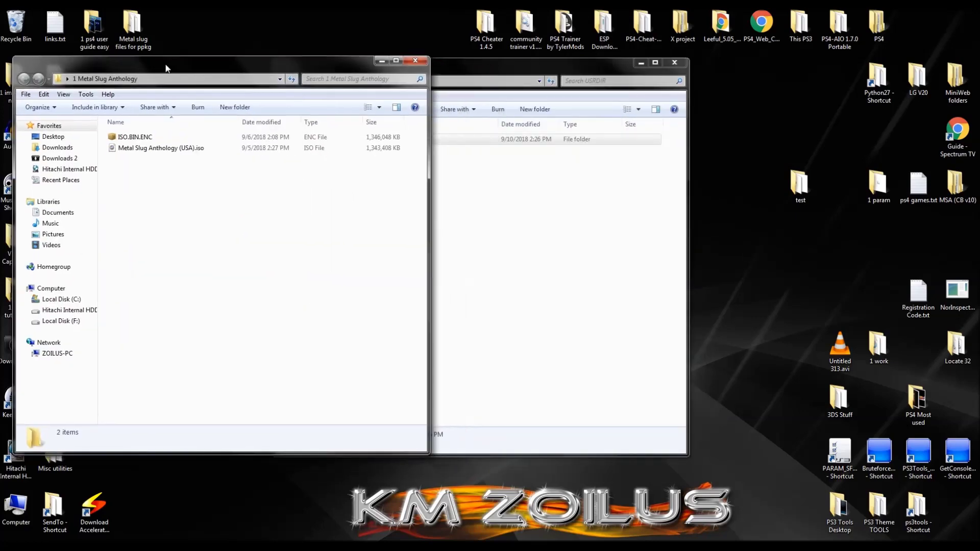
{"action": "left_click", "coordinate": [144, 139]}
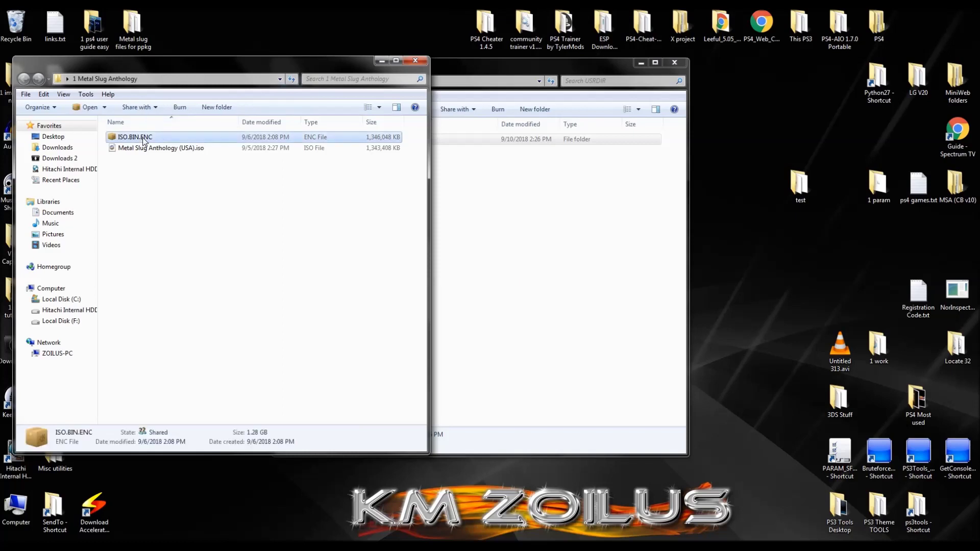
{"action": "left_click_drag", "start_coordinate": [505, 73], "coordinate": [610, 80]}
{"action": "left_click", "coordinate": [144, 138]}
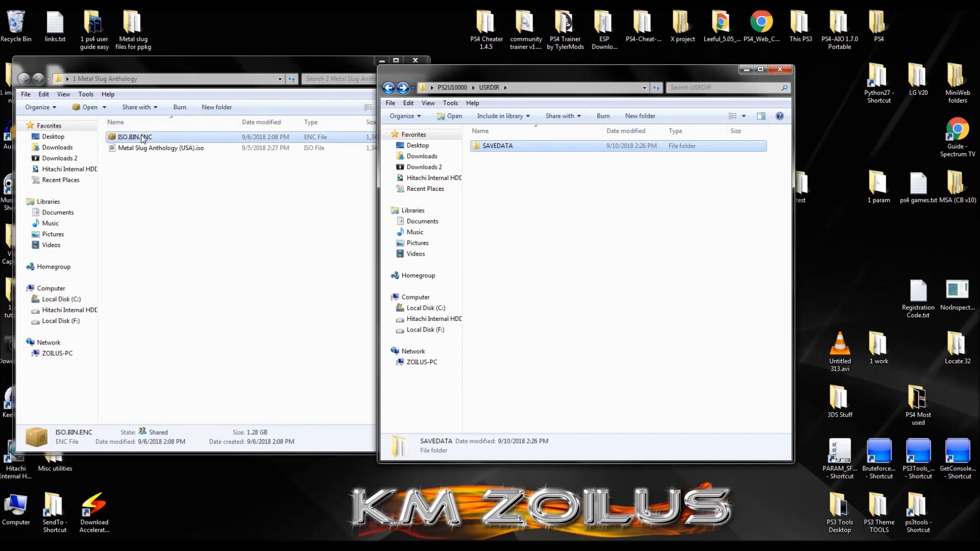
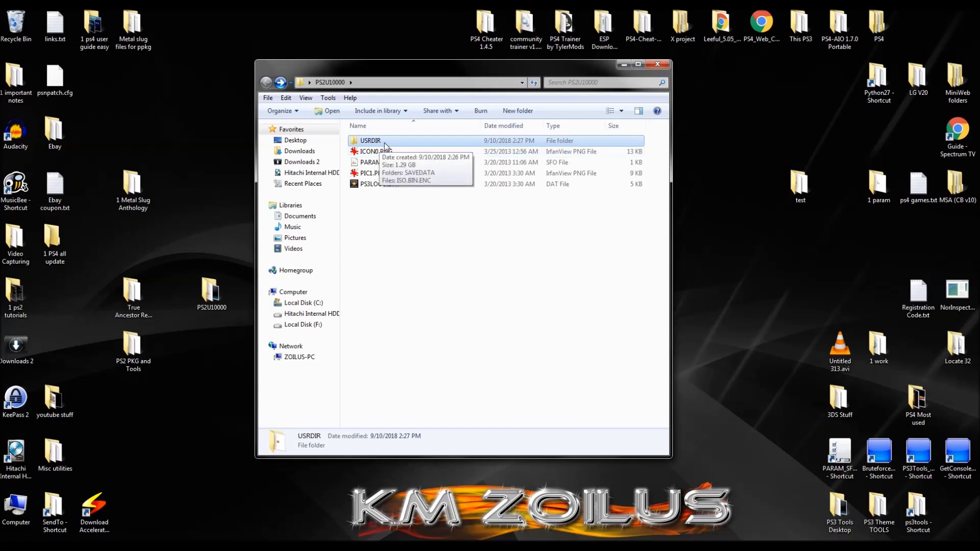
- Inspect the ICON0.PNG and PARAM.SFO files in the PS2U10000 folder
{"action": "left_click", "coordinate": [372, 153]}
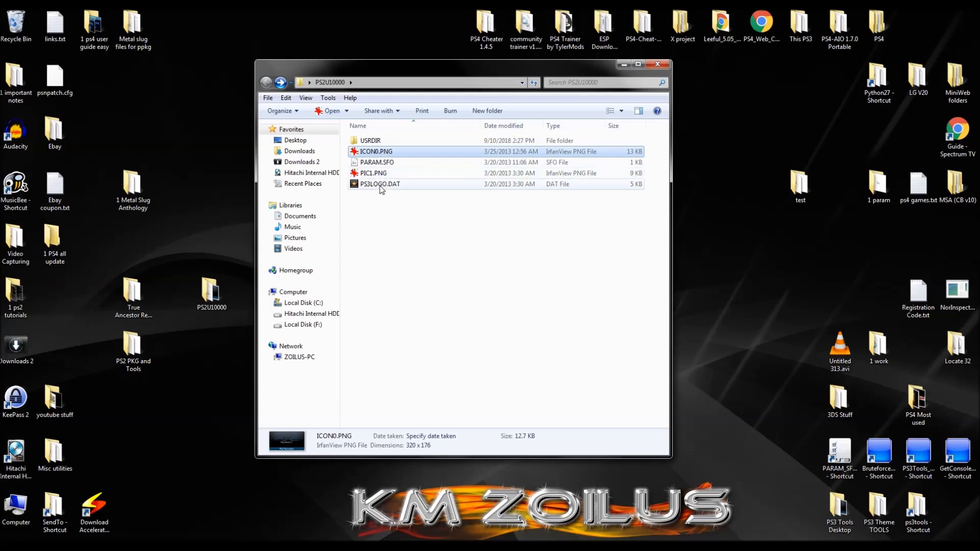
{"action": "left_click", "coordinate": [385, 166]}
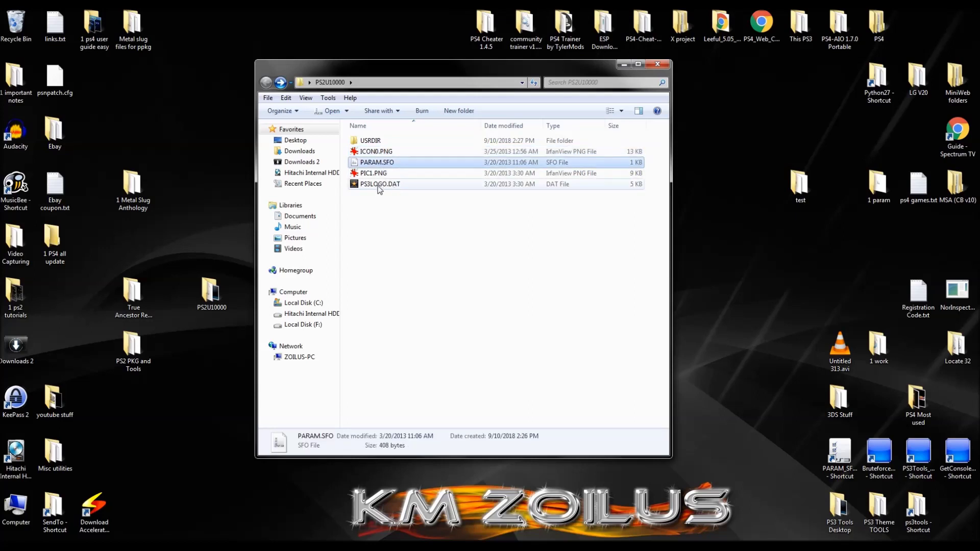
- Examine the PS3LOGO.DAT, PIC1.PNG and ICON0.PNG files in the PS2U10000 folder
{"action": "left_click", "coordinate": [384, 186]}
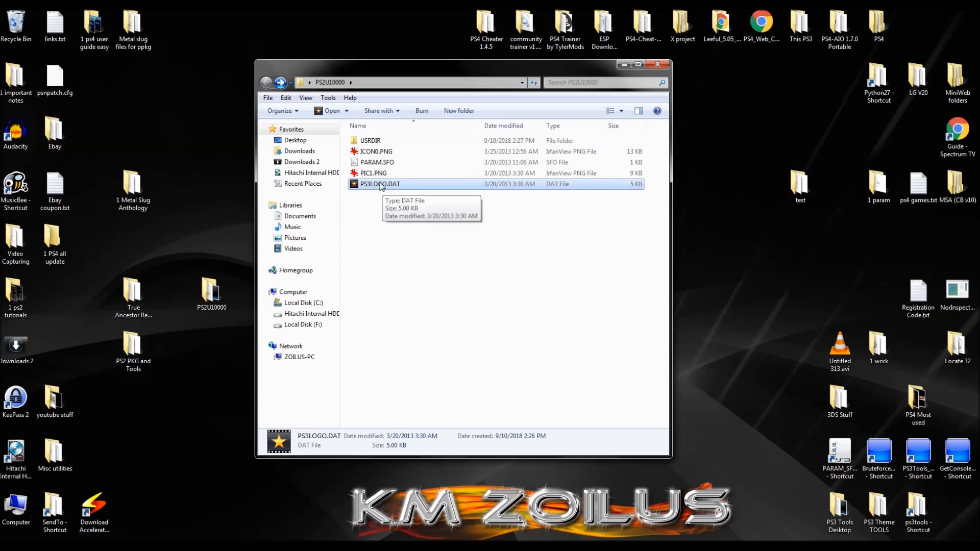
{"action": "left_click", "coordinate": [379, 174]}
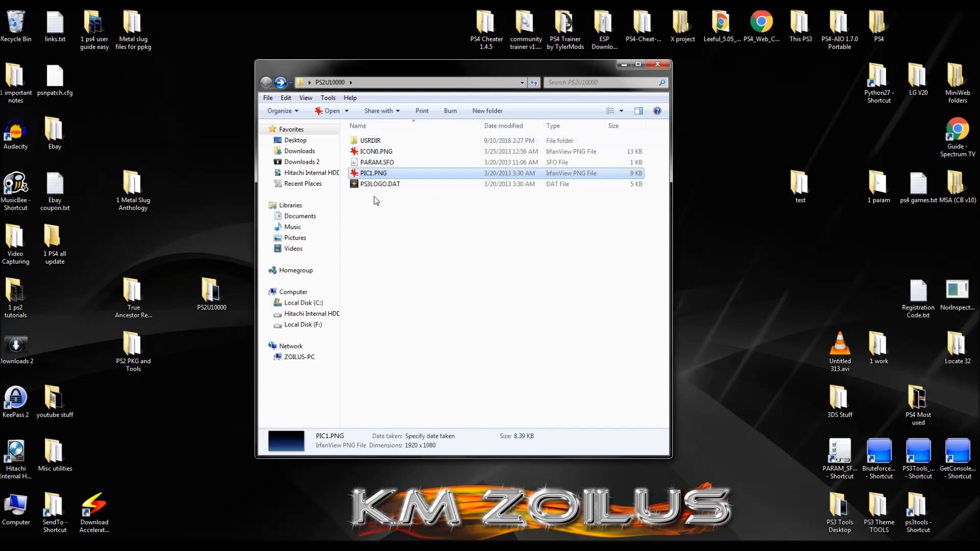
{"action": "left_click", "coordinate": [379, 153]}
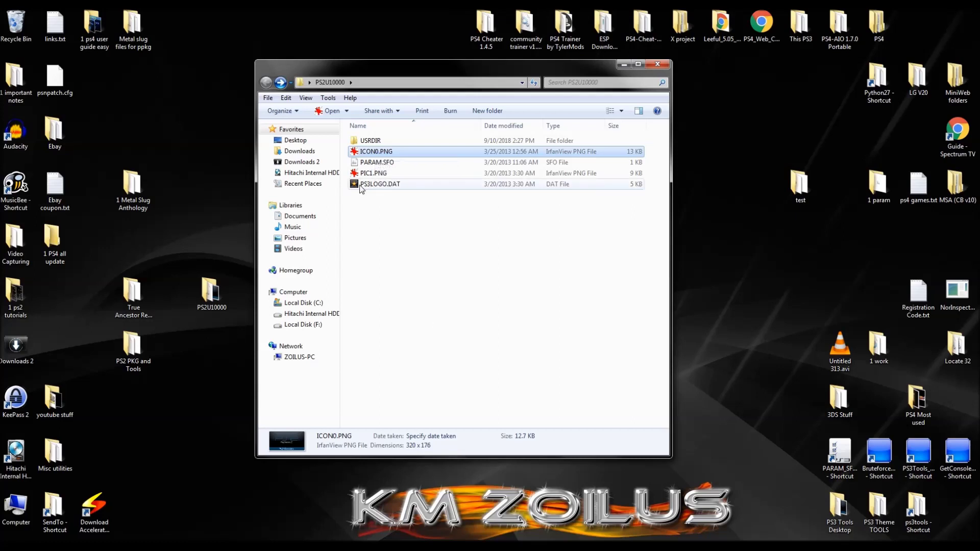
{"action": "left_click", "coordinate": [370, 174]}
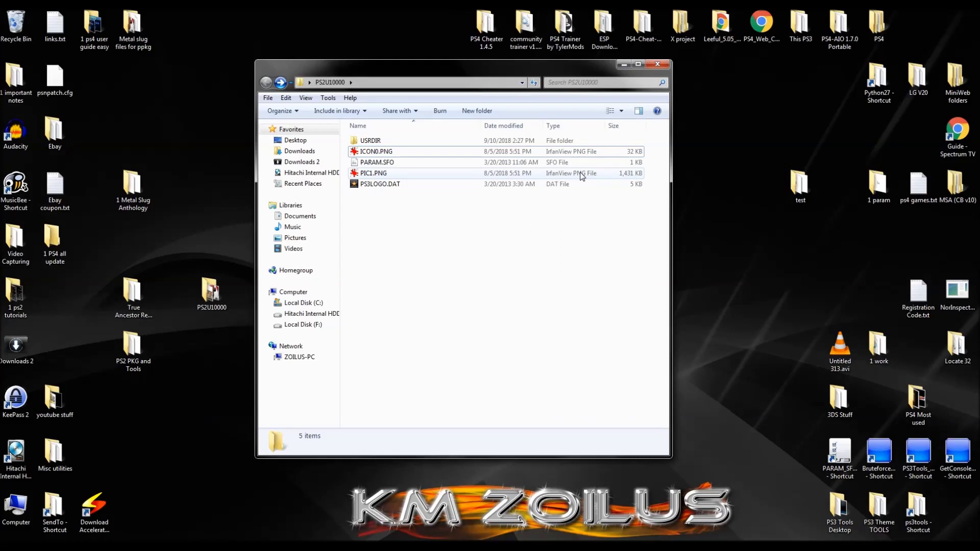
{"action": "left_click", "coordinate": [385, 185]}
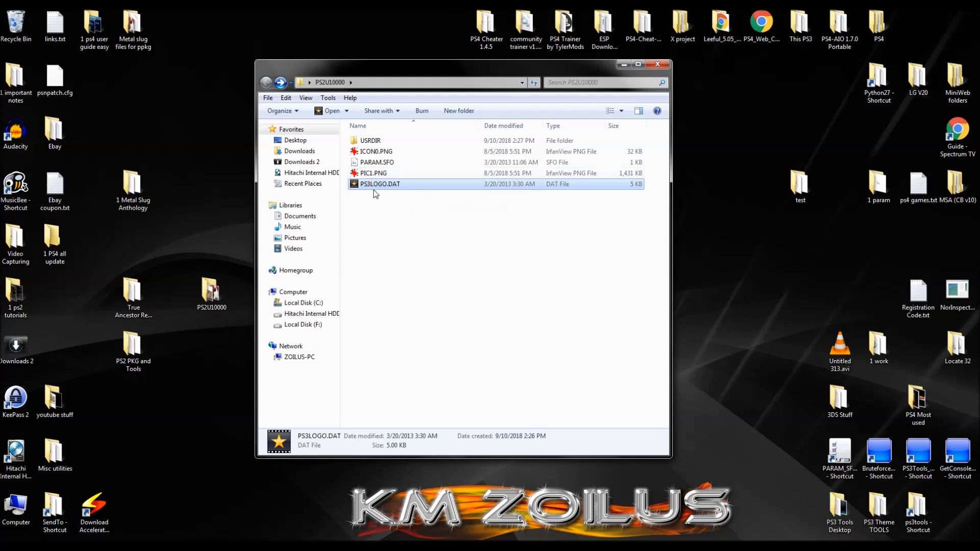
- Check the contents of the USRDIR folder and its SAVEDATA subfolder, and return to the PS2U10000 folder
{"action": "left_click", "coordinate": [385, 142]}
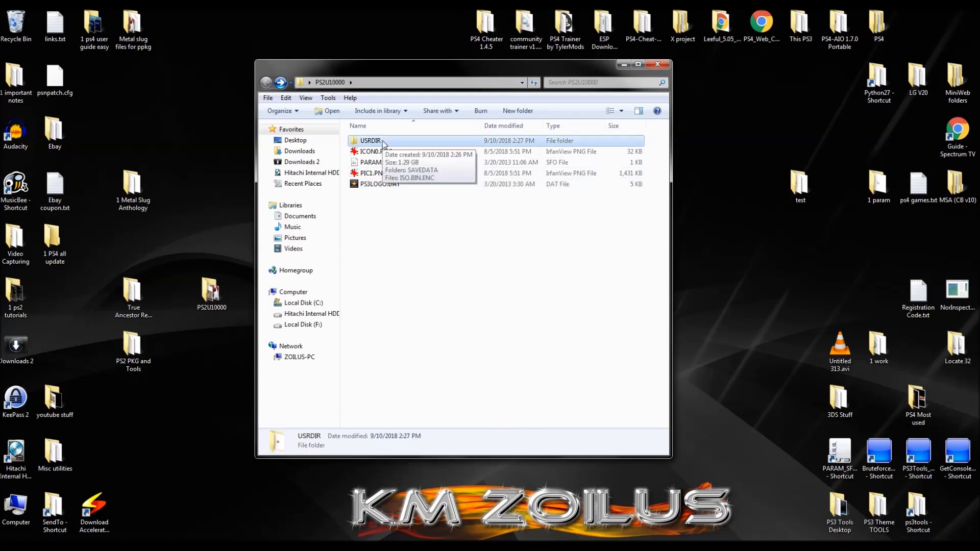
{"action": "double_click", "coordinate": [383, 143]}
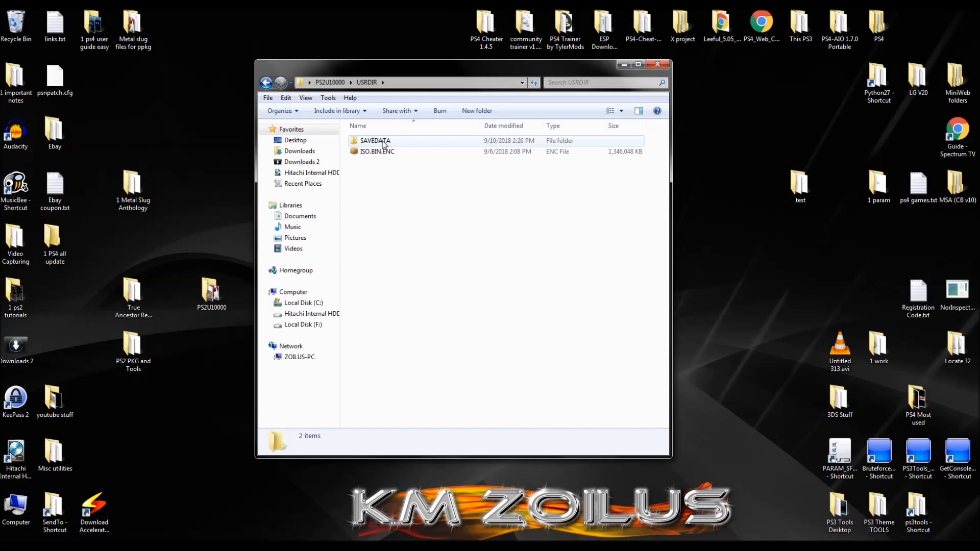
{"action": "double_click", "coordinate": [384, 142]}
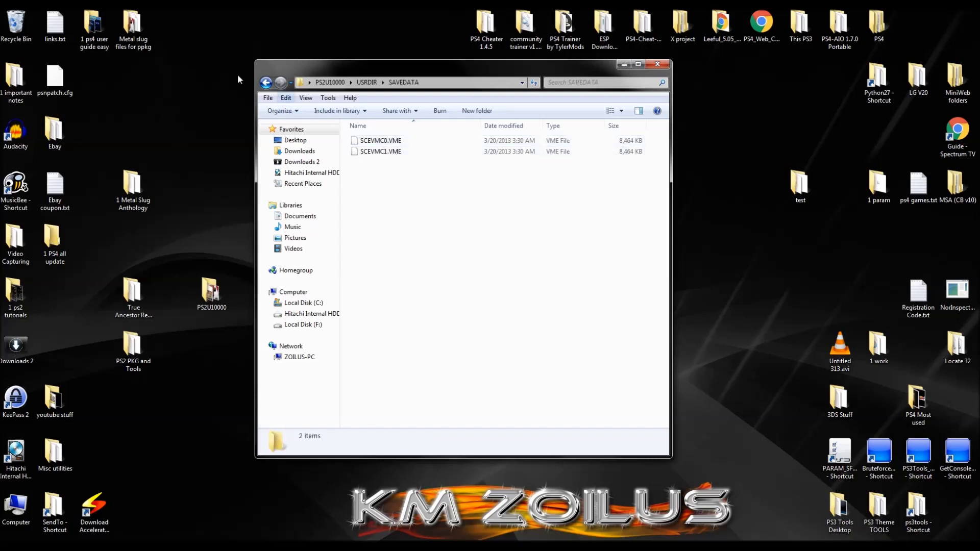
{"action": "left_click", "coordinate": [266, 83]}
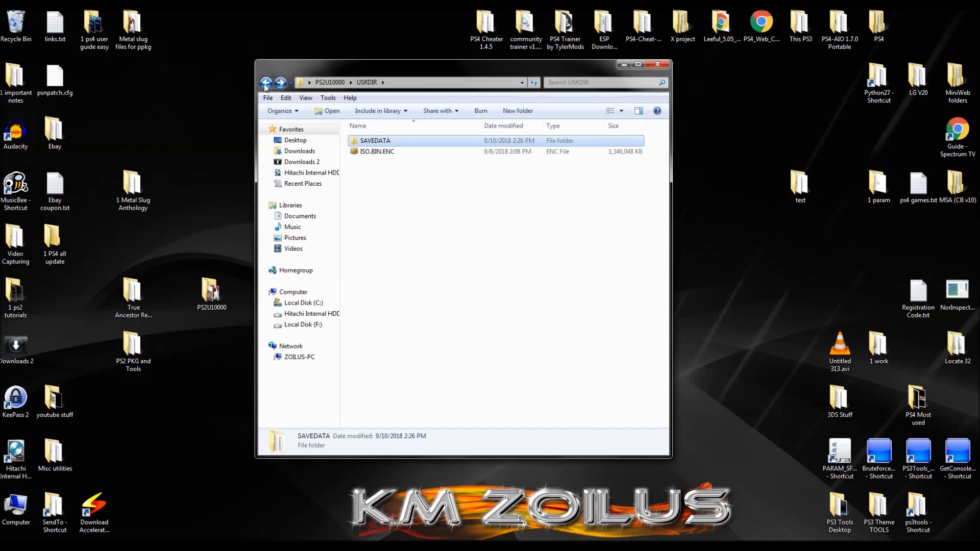
{"action": "left_click", "coordinate": [265, 82]}
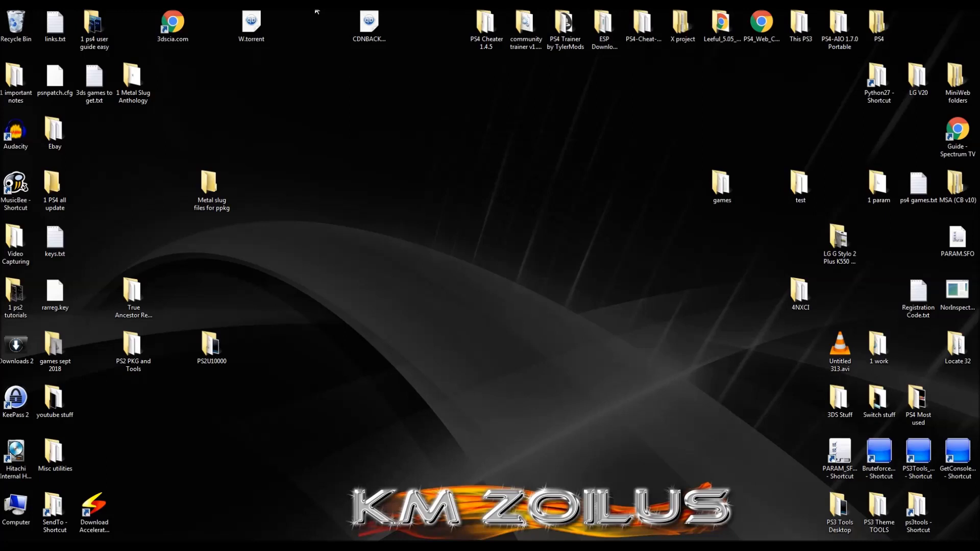
- View the ICON0.PNG and PIC1.PNG images from the Metal slug files for ppkg folder
{"action": "left_click", "coordinate": [203, 186]}
{"action": "double_click", "coordinate": [203, 185]}
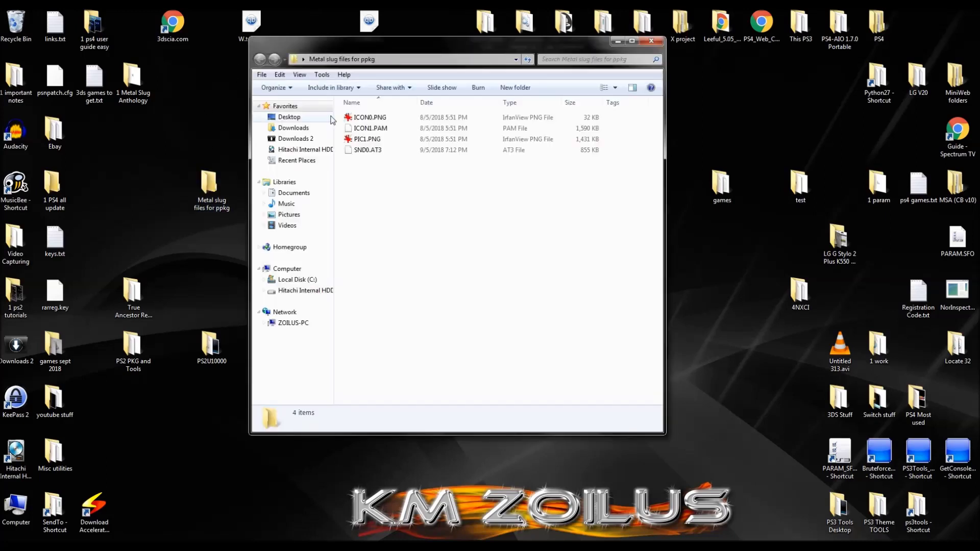
{"action": "double_click", "coordinate": [393, 117]}
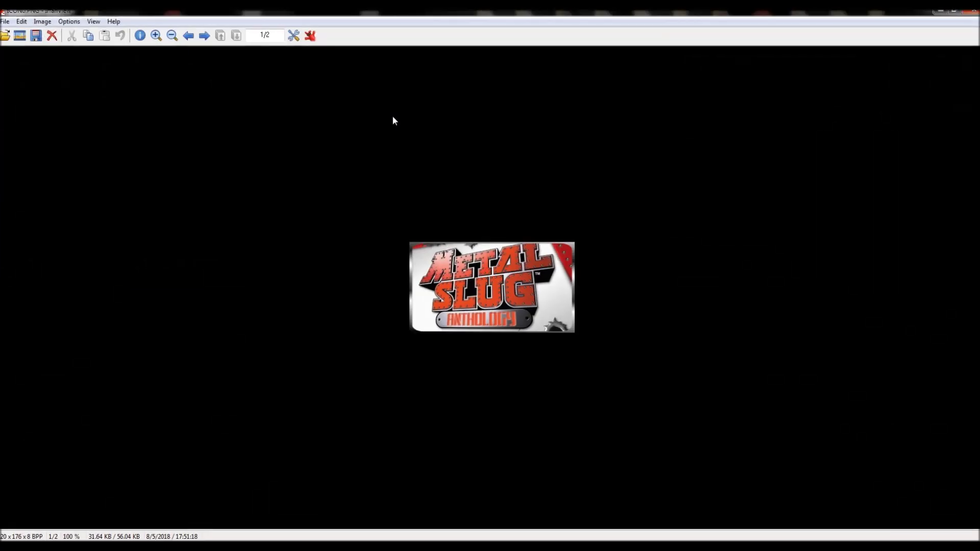
{"action": "key", "text": "Right"}
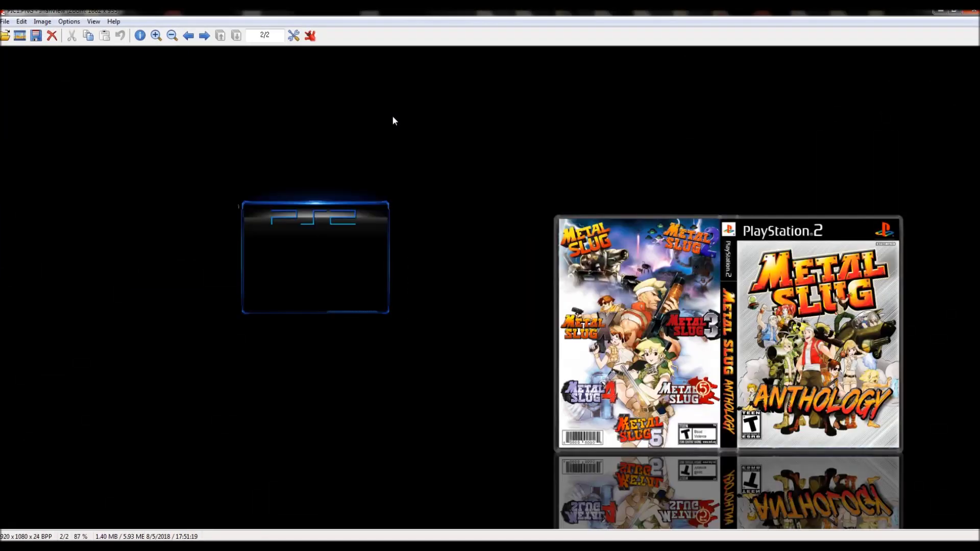
{"action": "left_click", "coordinate": [973, 11]}
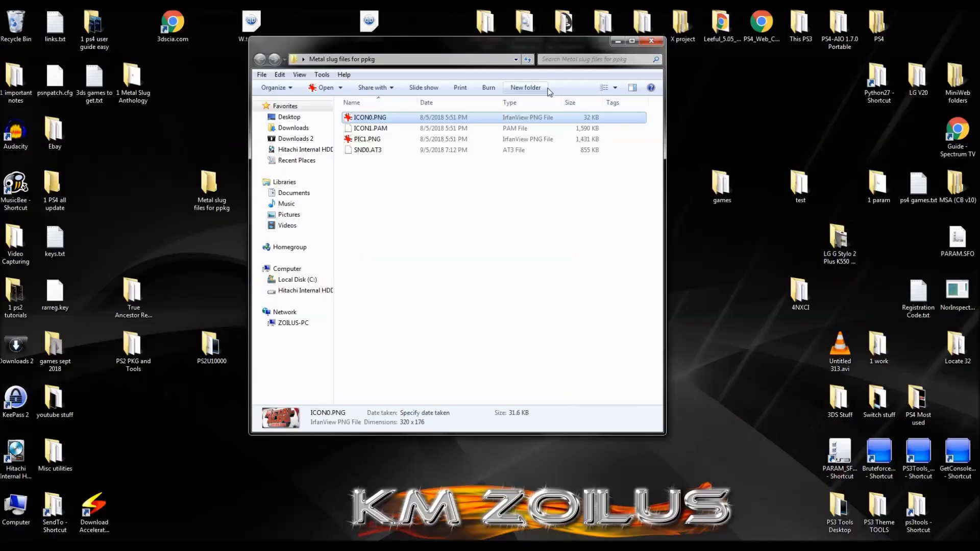
- Look over the ICON1.PAM and SND0.AT3 files alongside the two images in the Metal slug files for ppkg folder
{"action": "left_click", "coordinate": [390, 128]}
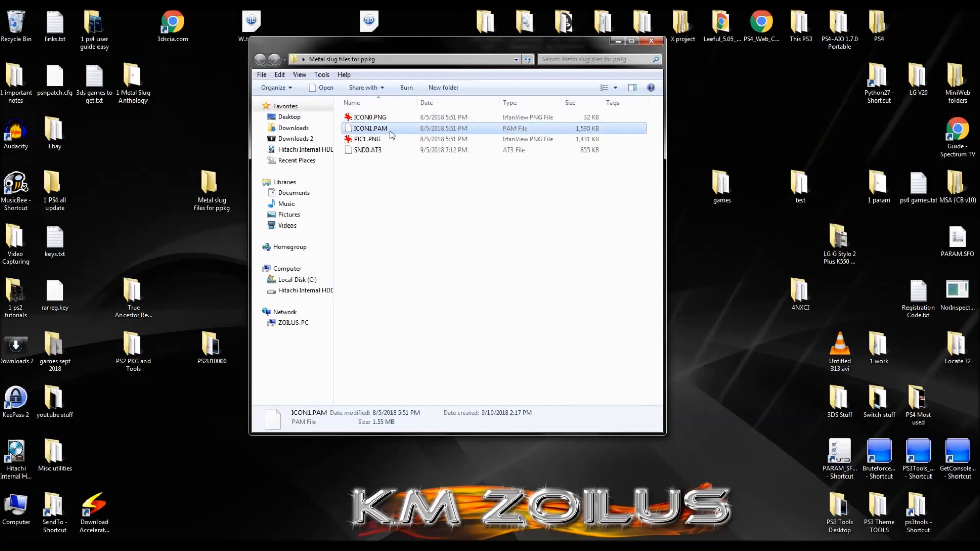
{"action": "left_click", "coordinate": [382, 151]}
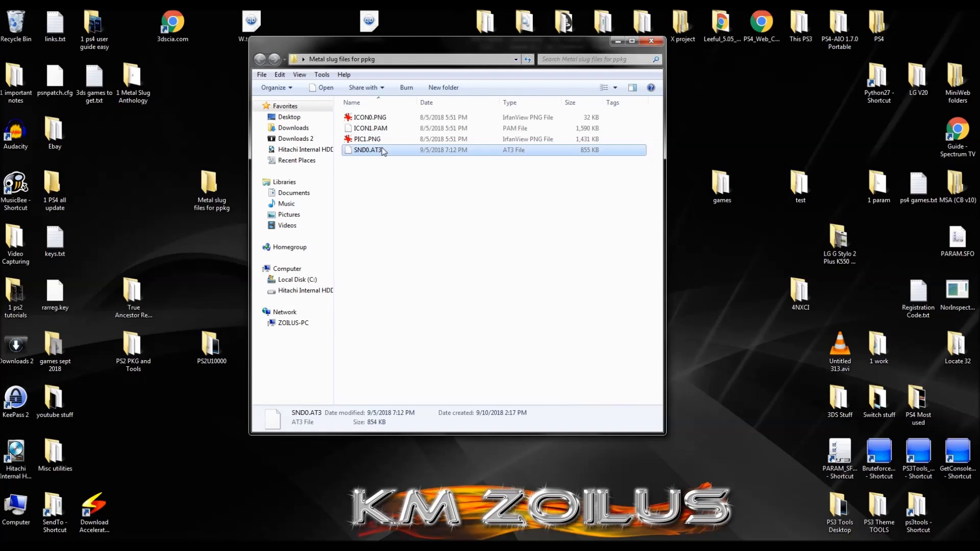
{"action": "left_click", "coordinate": [383, 119]}
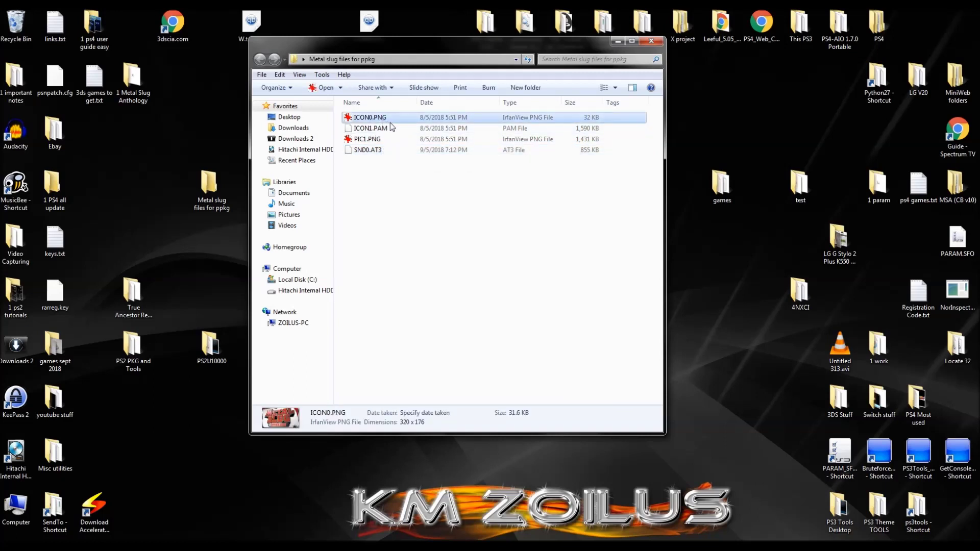
{"action": "left_click", "coordinate": [385, 129]}
{"action": "left_click", "coordinate": [388, 140]}
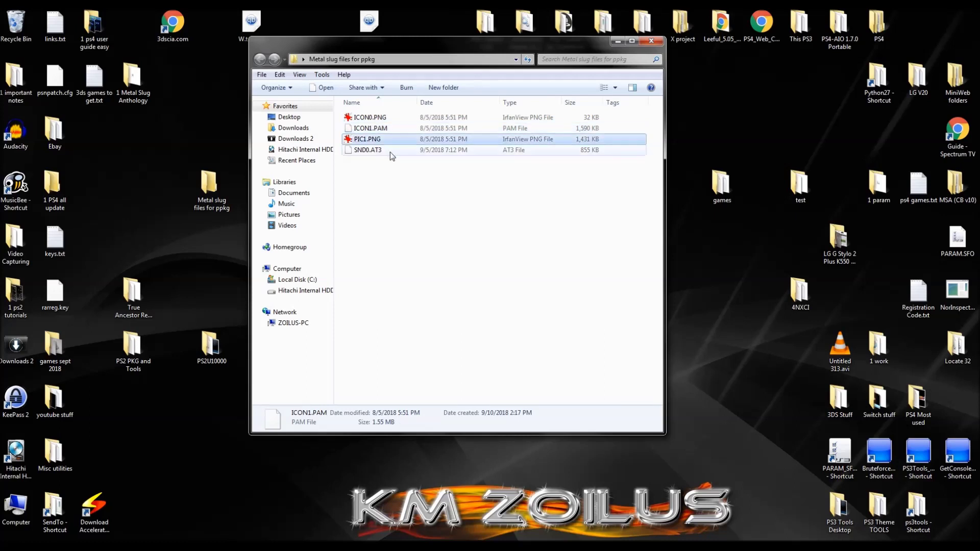
{"action": "left_click", "coordinate": [388, 150]}
- Move ICON0.PNG, ICON1.PAM, PIC1.PNG and SND0.AT3 from Metal slug files for ppkg into PS2U10000, replacing the existing images, and close the source folder
{"action": "left_click_drag", "start_coordinate": [417, 55], "coordinate": [558, 63]}
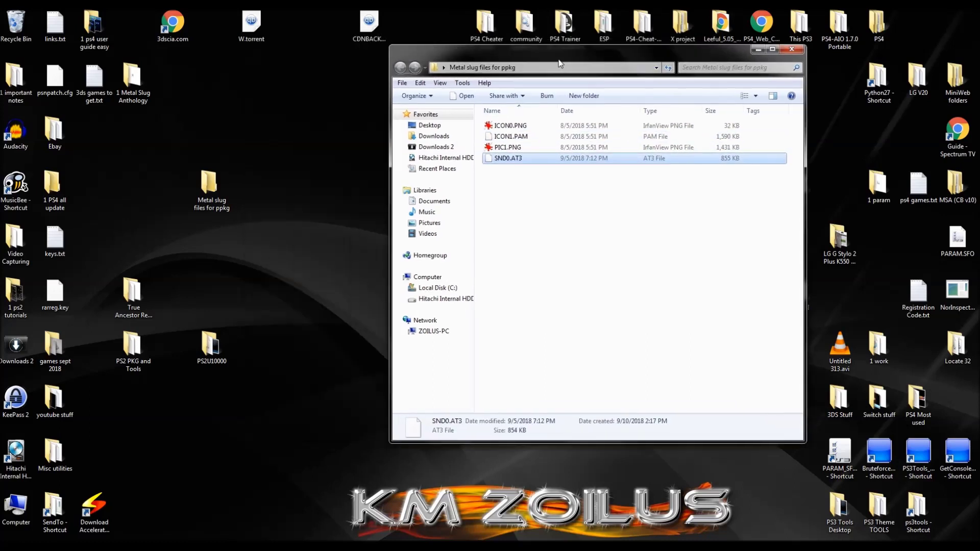
{"action": "double_click", "coordinate": [222, 343]}
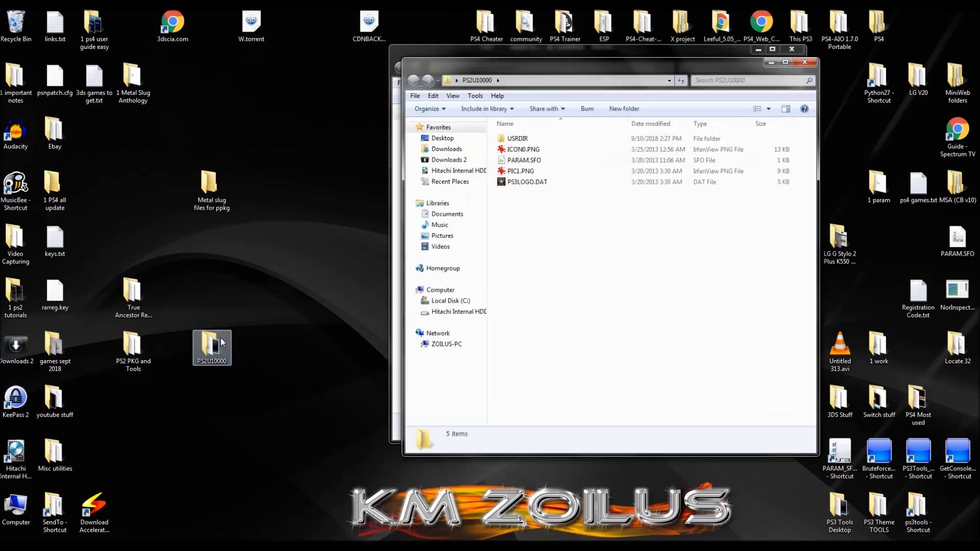
{"action": "left_click_drag", "start_coordinate": [565, 63], "coordinate": [249, 231]}
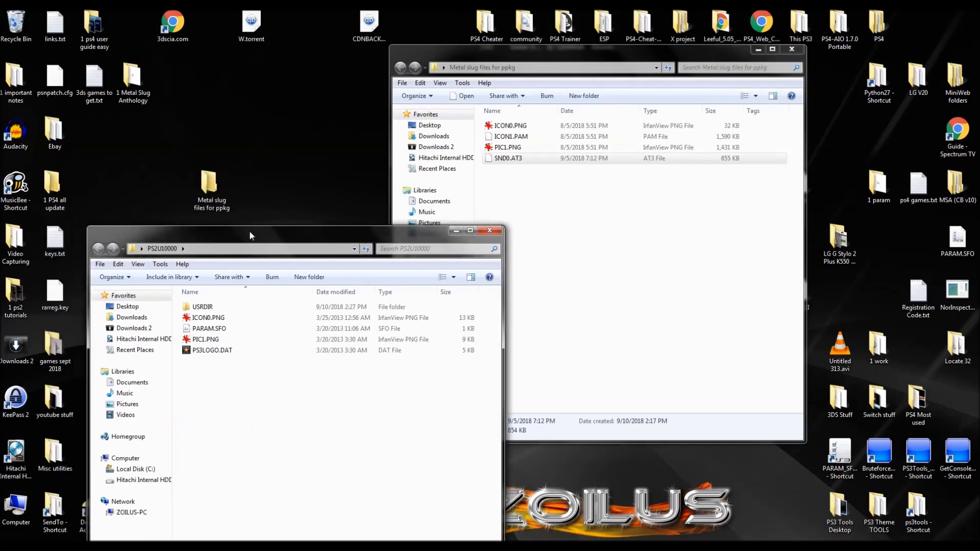
{"action": "left_click", "coordinate": [530, 147]}
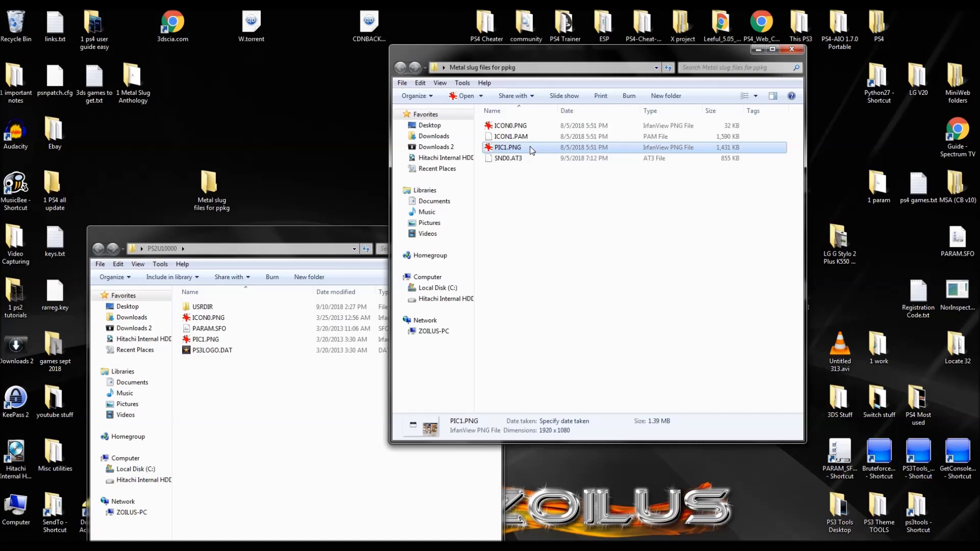
{"action": "key", "text": "ctrl+a"}
{"action": "left_click_drag", "start_coordinate": [530, 147], "coordinate": [263, 433]}
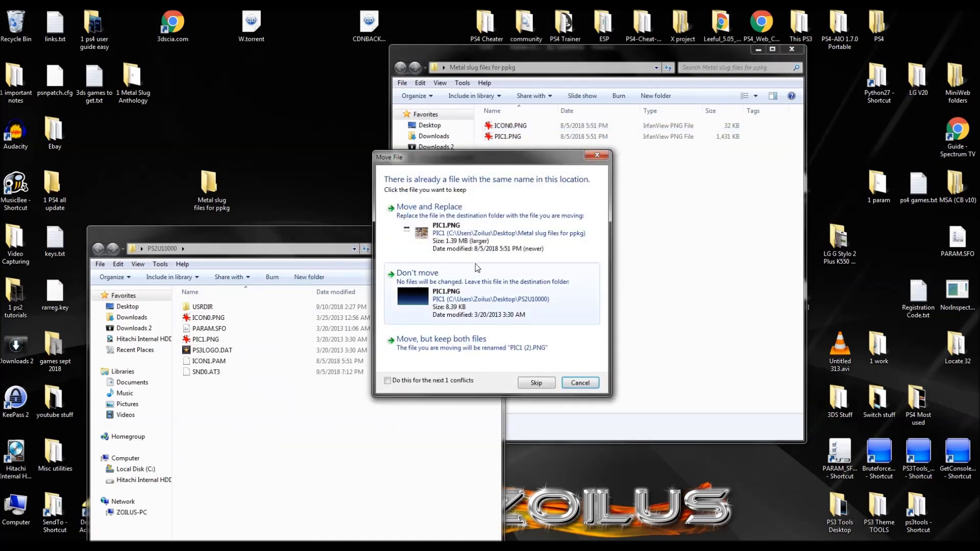
{"action": "left_click", "coordinate": [470, 233]}
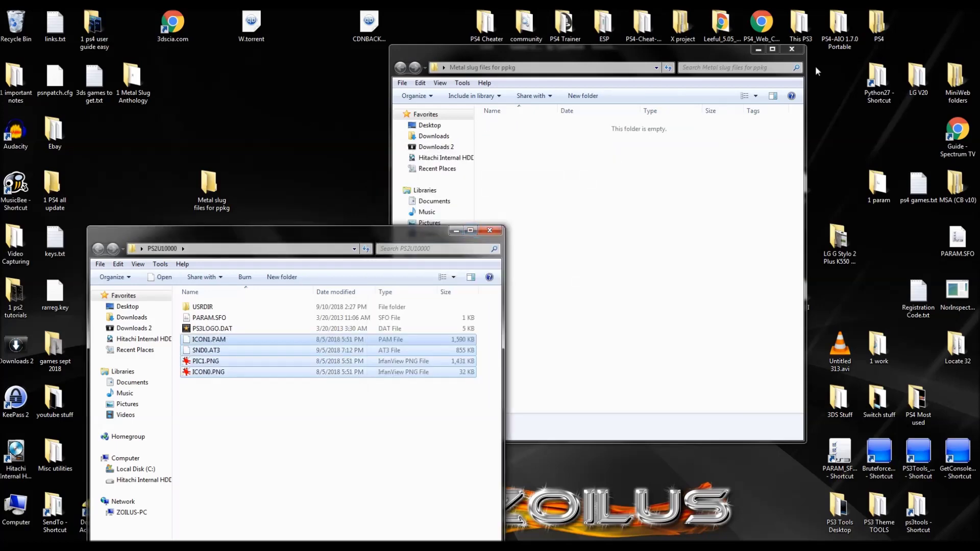
{"action": "left_click", "coordinate": [791, 49]}
{"action": "left_click_drag", "start_coordinate": [303, 242], "coordinate": [508, 115]}
{"action": "left_click", "coordinate": [430, 292]}
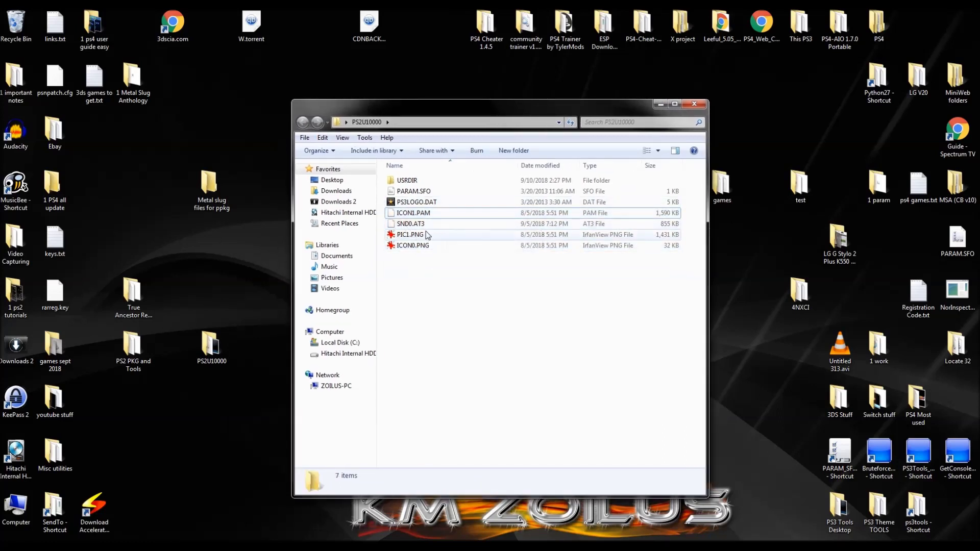
- Launch PARAM_SFO_Editor.exe from PS2 PKG and Tools to view its file-open dialog, and close the editor and the folder
{"action": "left_click", "coordinate": [422, 194]}
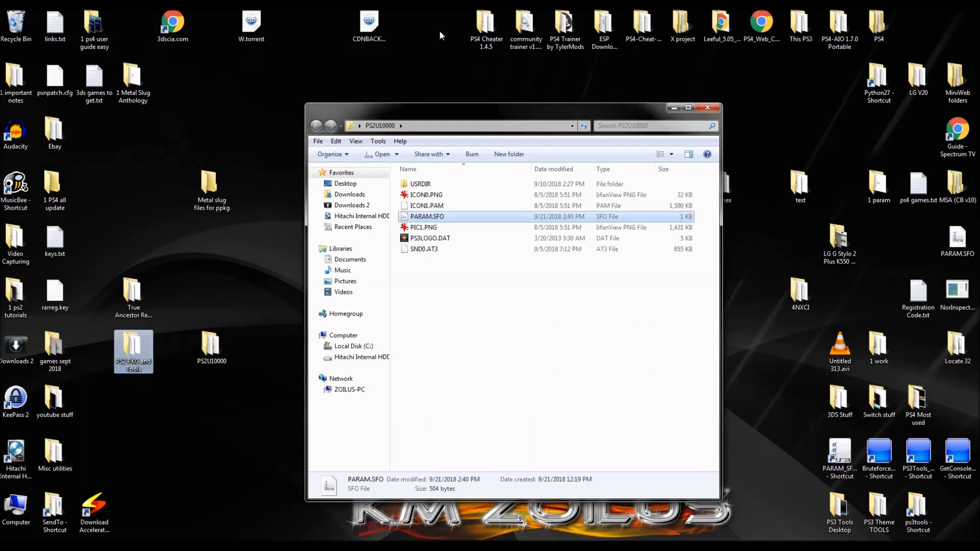
{"action": "double_click", "coordinate": [141, 359]}
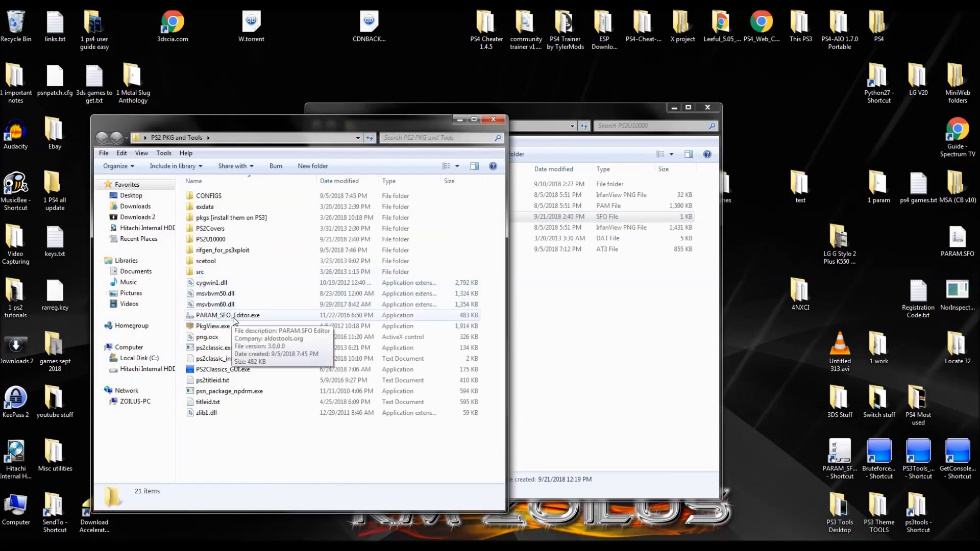
{"action": "double_click", "coordinate": [244, 317]}
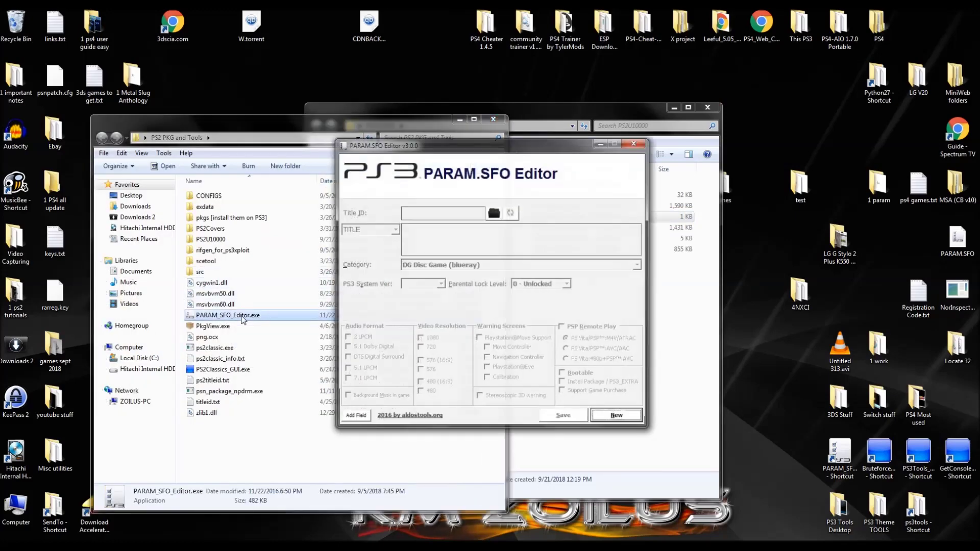
{"action": "left_click", "coordinate": [494, 214]}
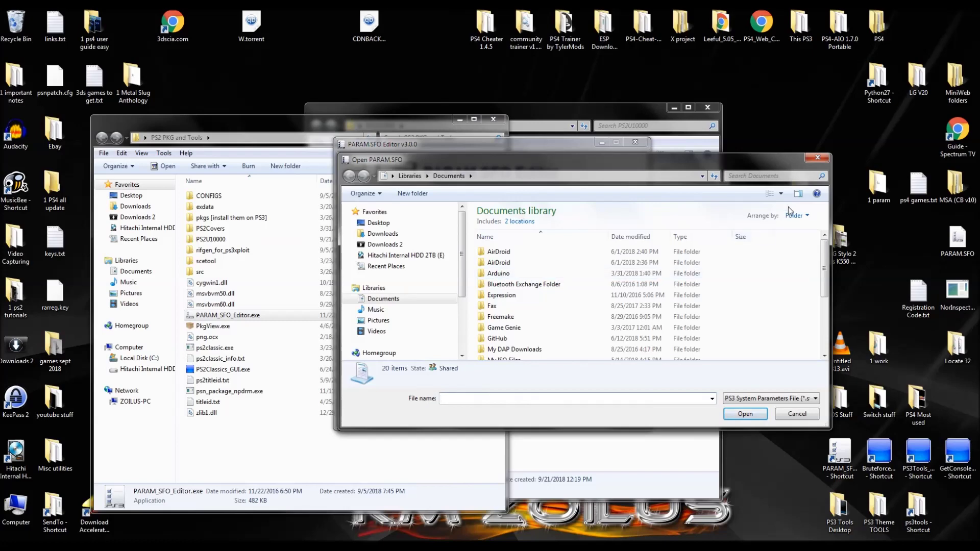
{"action": "left_click", "coordinate": [818, 157]}
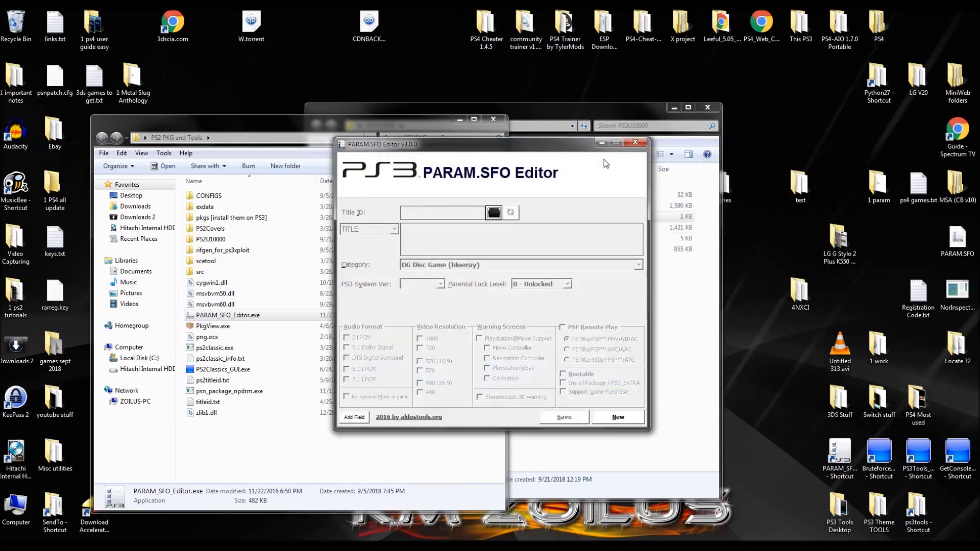
{"action": "left_click", "coordinate": [636, 143]}
{"action": "left_click", "coordinate": [493, 119]}
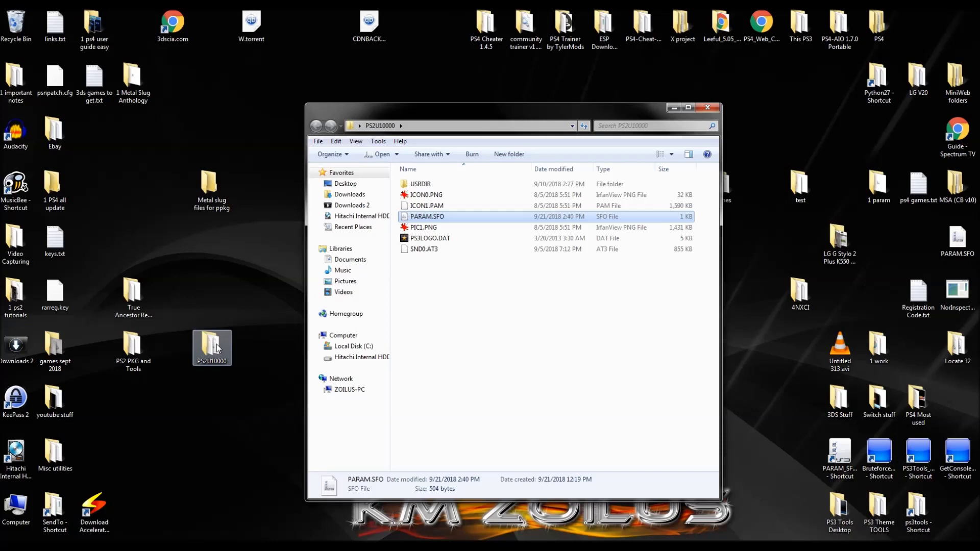
- Open the PARAM SFO Editor from the PS3 tools launcher for a look and close it again
{"action": "left_click", "coordinate": [297, 518]}
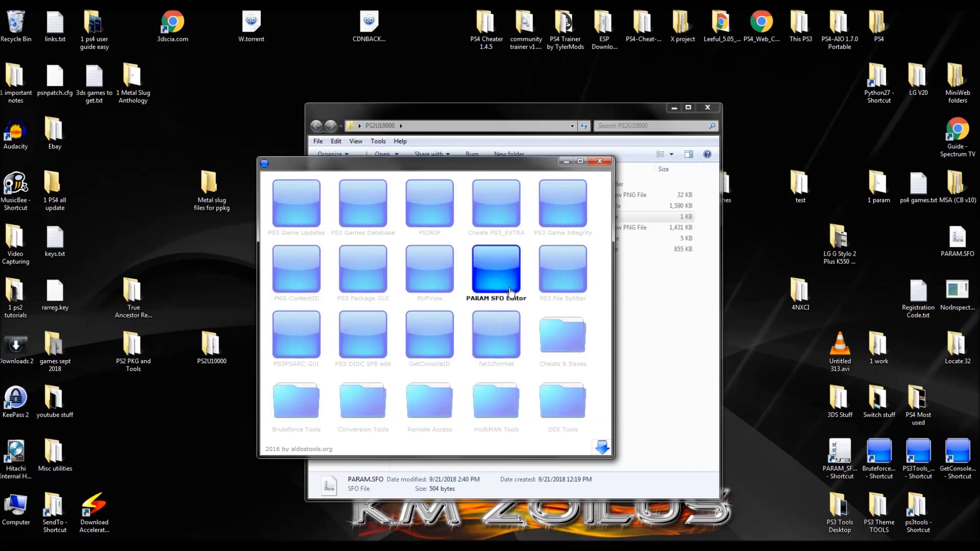
{"action": "left_click", "coordinate": [506, 286]}
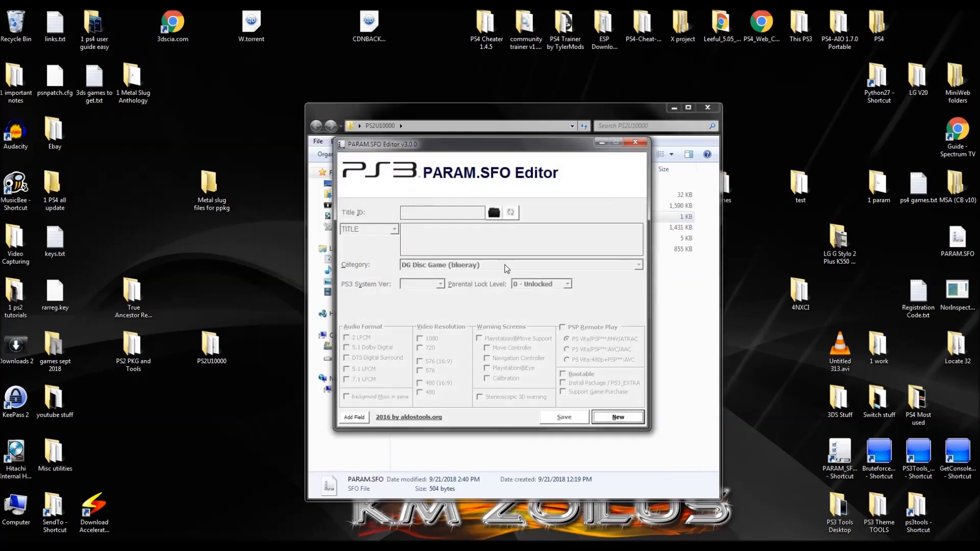
{"action": "left_click", "coordinate": [637, 143]}
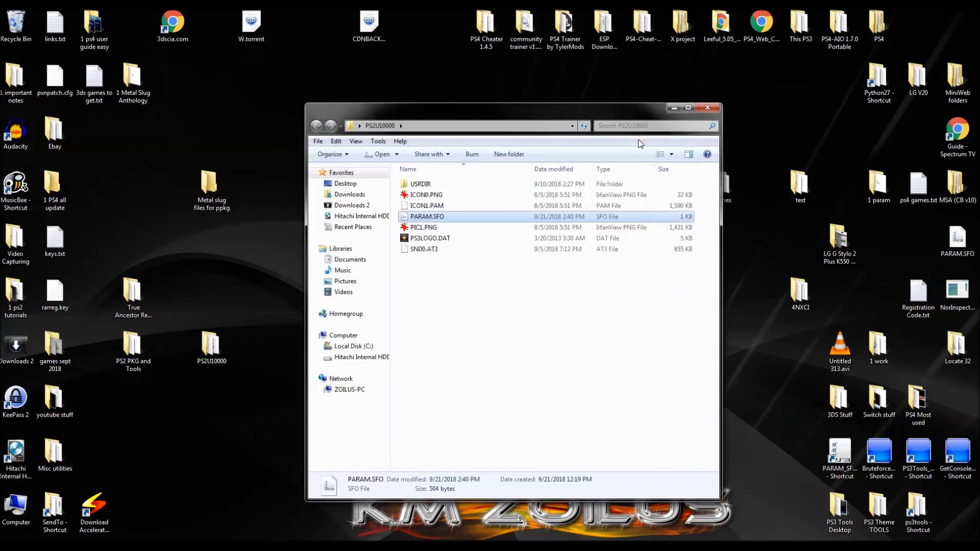
- Check the default-program choices for PARAM.SFO, cancel them, and open the file in the PARAM.SFO Editor
{"action": "right_click", "coordinate": [442, 220]}
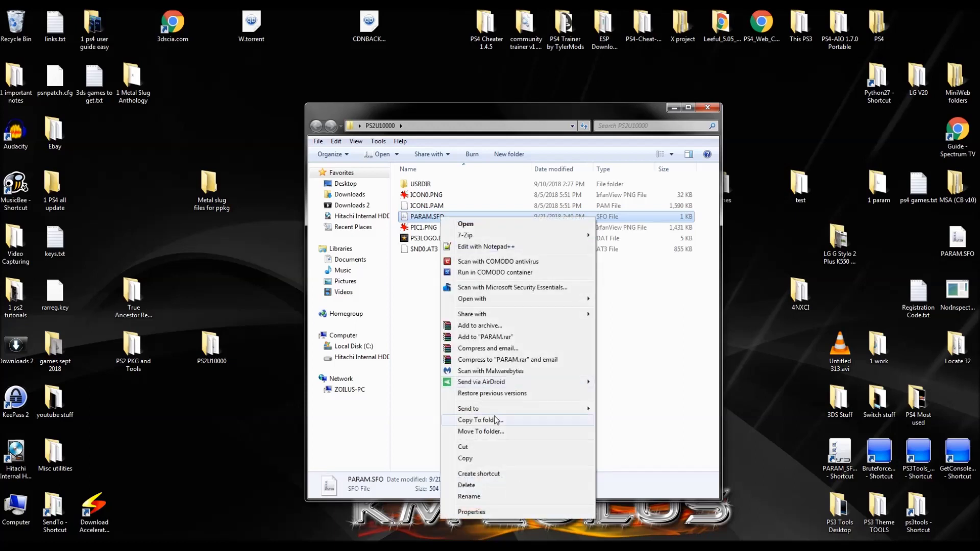
{"action": "mouse_move", "coordinate": [500, 300]}
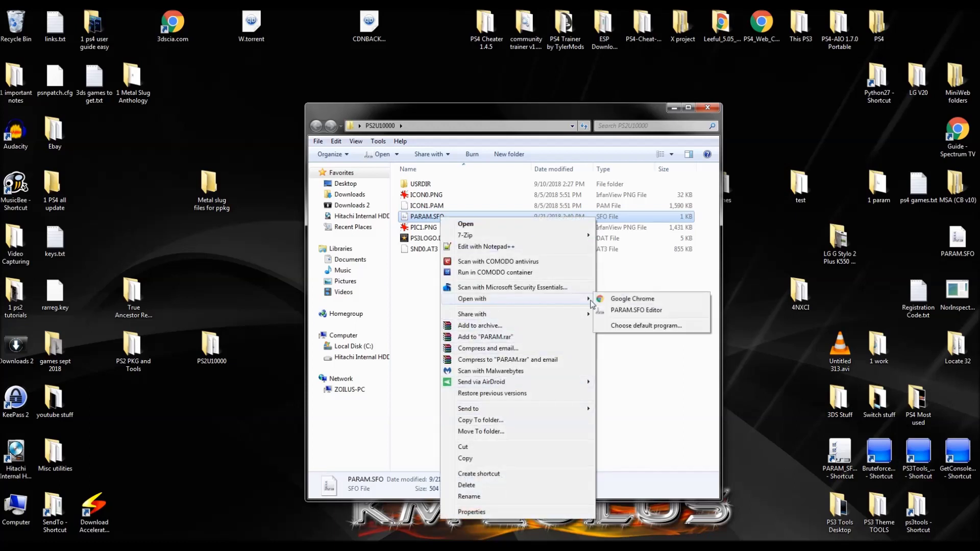
{"action": "left_click", "coordinate": [621, 325]}
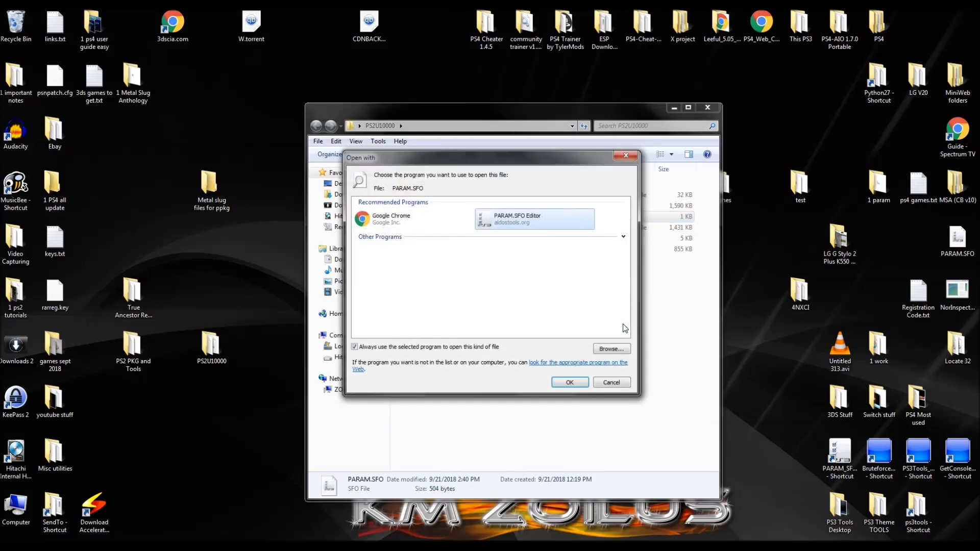
{"action": "left_click", "coordinate": [612, 349]}
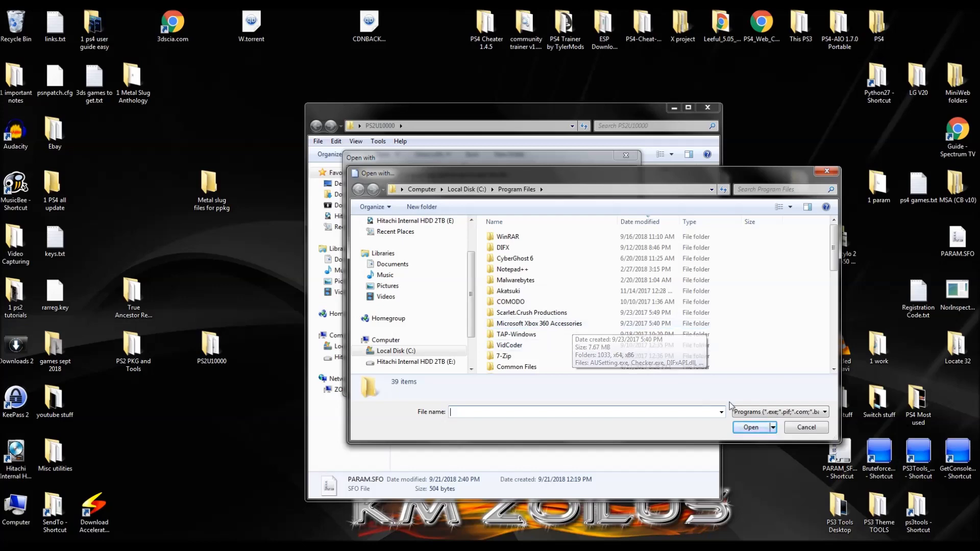
{"action": "left_click", "coordinate": [795, 426]}
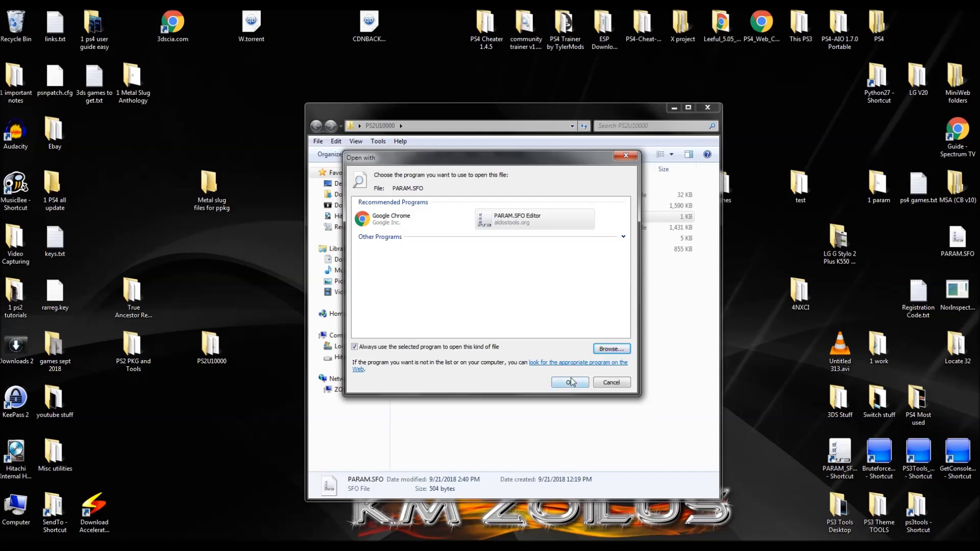
{"action": "left_click", "coordinate": [628, 157]}
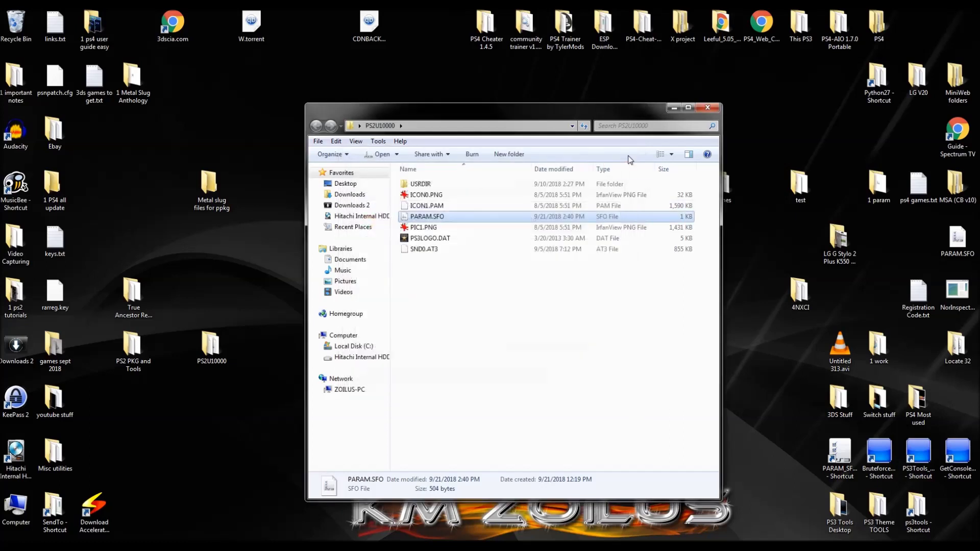
{"action": "double_click", "coordinate": [430, 219]}
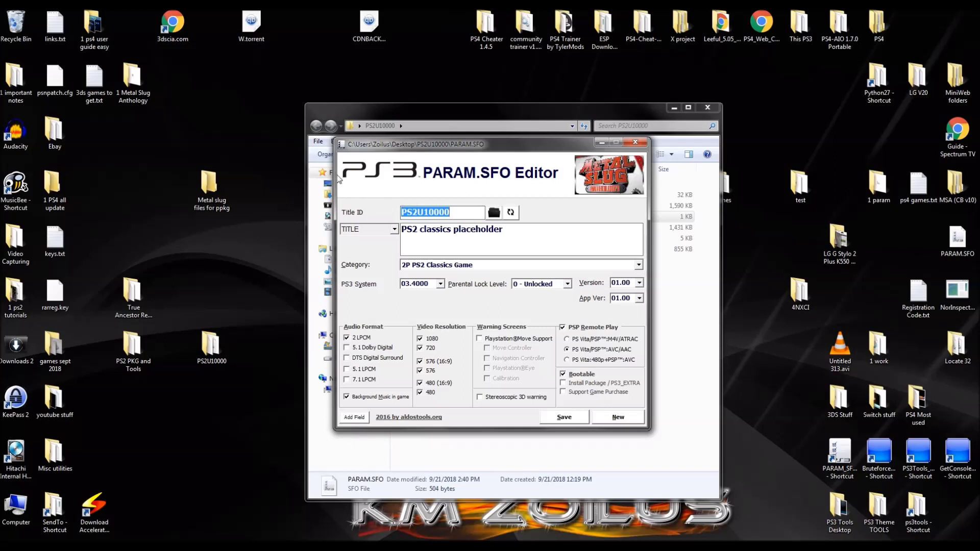
- Open Metal Slug Anthology (USA).iso from the 1 Metal Slug Anthology folder in UltraISO and locate its slus_215.50 file
{"action": "double_click", "coordinate": [131, 84]}
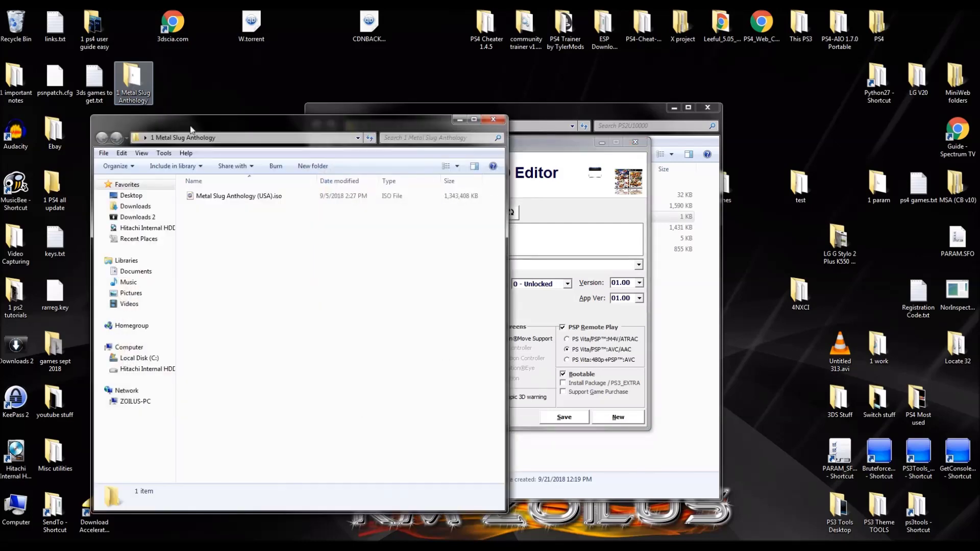
{"action": "left_click_drag", "start_coordinate": [235, 133], "coordinate": [156, 82]}
{"action": "left_click", "coordinate": [165, 145]}
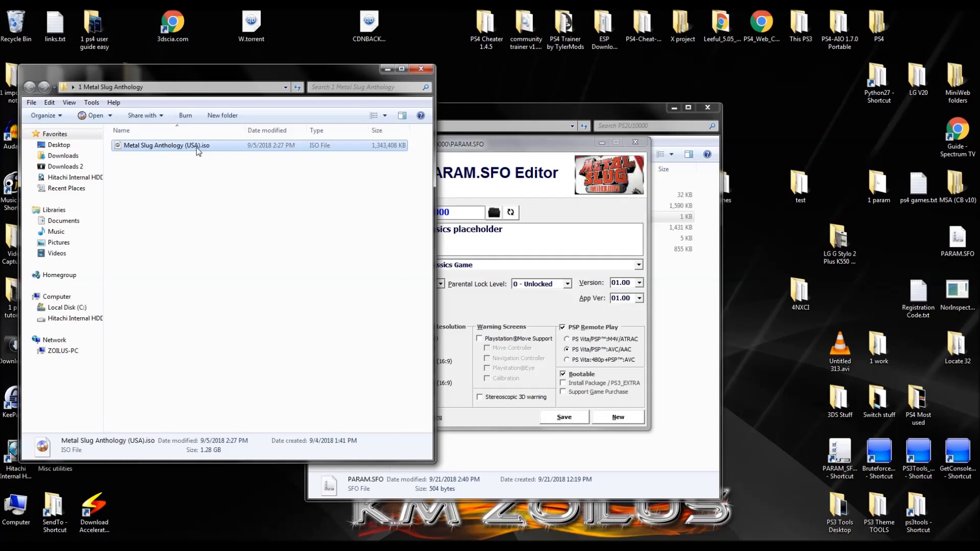
{"action": "double_click", "coordinate": [198, 148]}
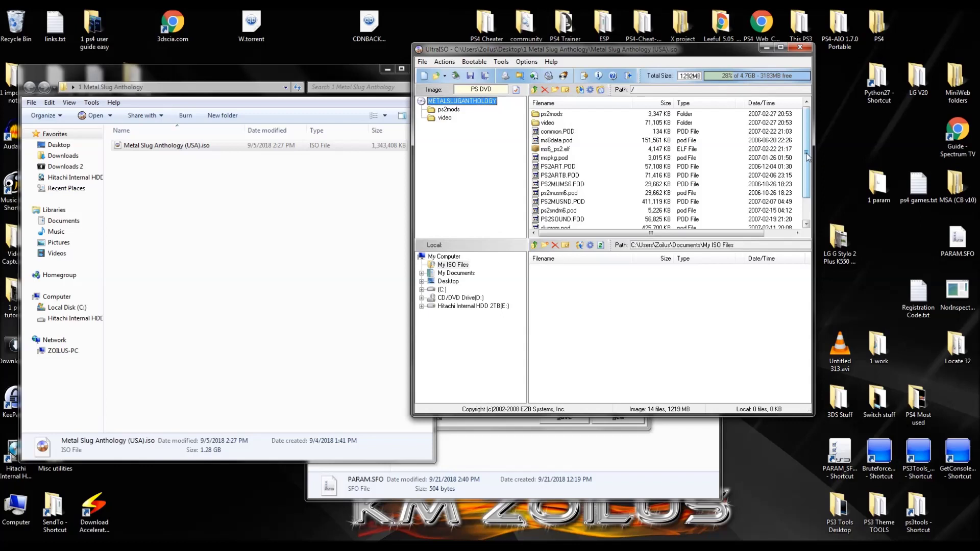
{"action": "left_click", "coordinate": [806, 202]}
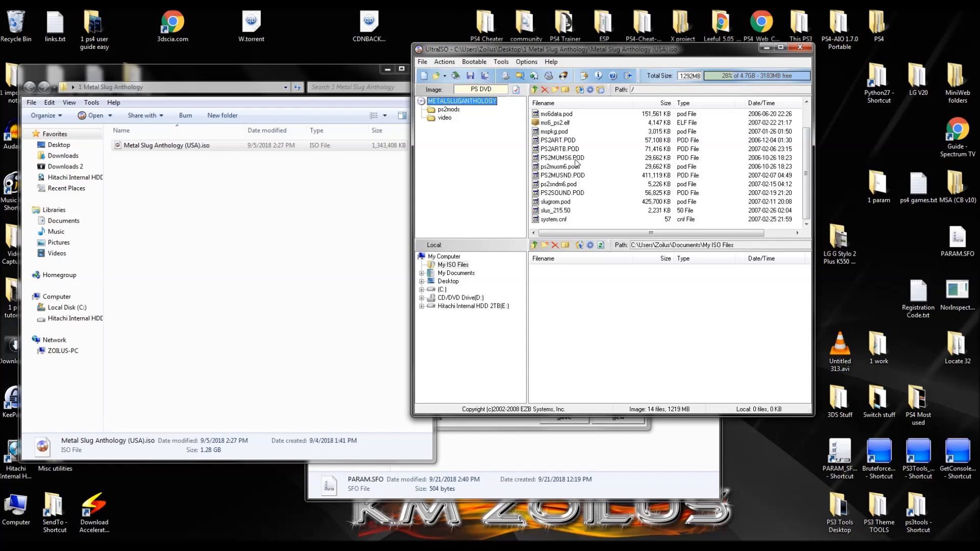
{"action": "left_click", "coordinate": [564, 210]}
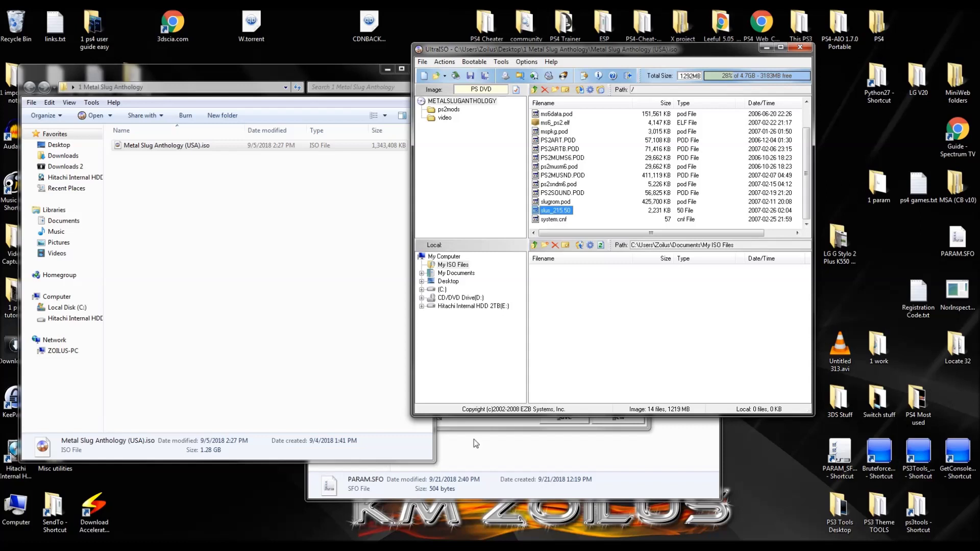
- View the game ID SLUS_215.50 in Notepad, and close Notepad, UltraISO and the 1 Metal Slug Anthology folder
{"action": "left_click", "coordinate": [358, 533]}
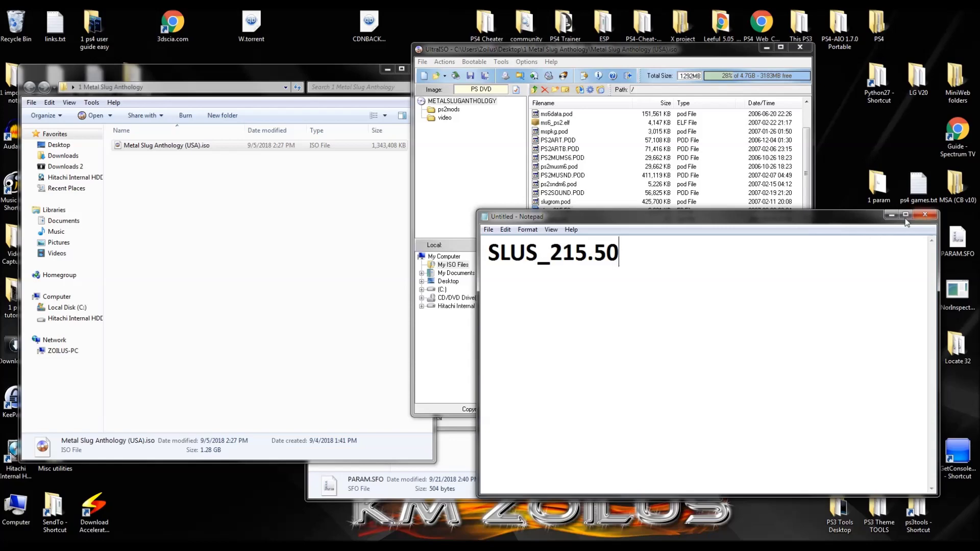
{"action": "left_click", "coordinate": [925, 215]}
{"action": "left_click", "coordinate": [800, 48]}
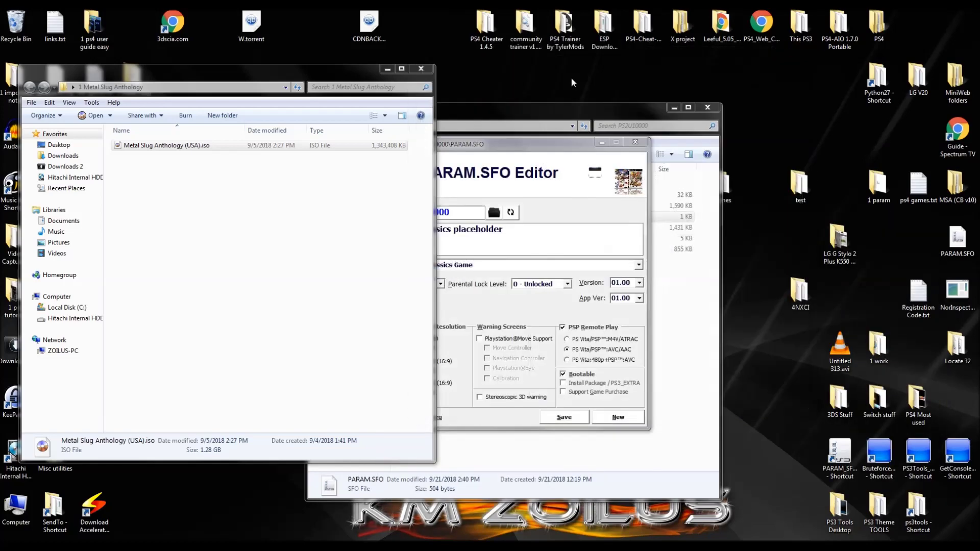
{"action": "left_click", "coordinate": [421, 68]}
- Set the Title ID in PARAM.SFO to SLUS21550
{"action": "left_click", "coordinate": [450, 210]}
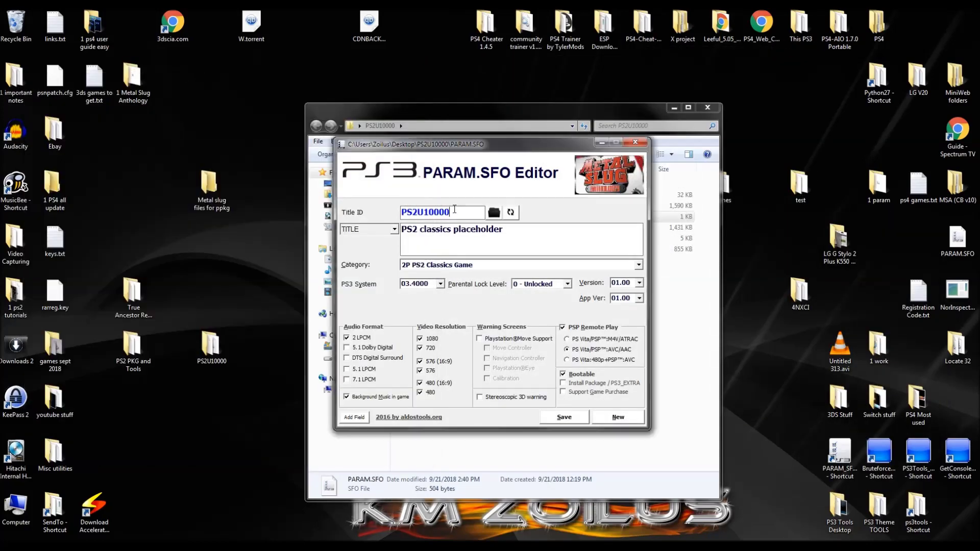
{"action": "double_click", "coordinate": [454, 211]}
{"action": "type", "text": "SLU"}
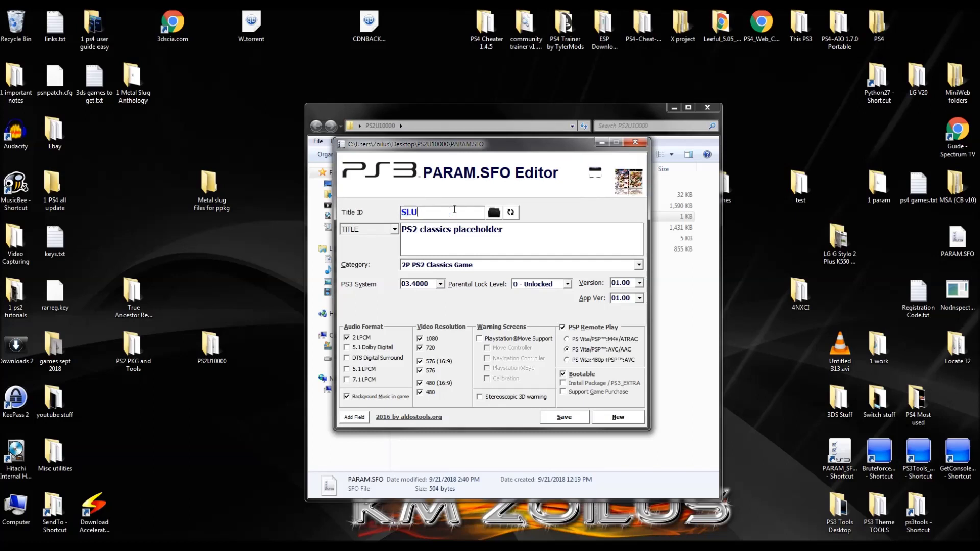
{"action": "type", "text": "S215"}
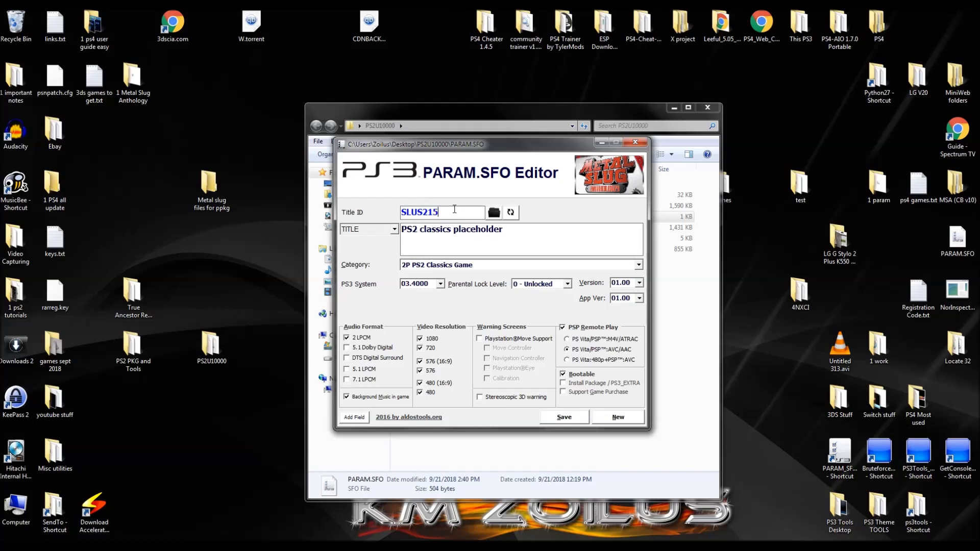
{"action": "type", "text": "50"}
- Change the title to Metal Slug Anthology CB10, save PARAM.SFO, and close the editor and the PS2U10000 folder
{"action": "left_click", "coordinate": [524, 232]}
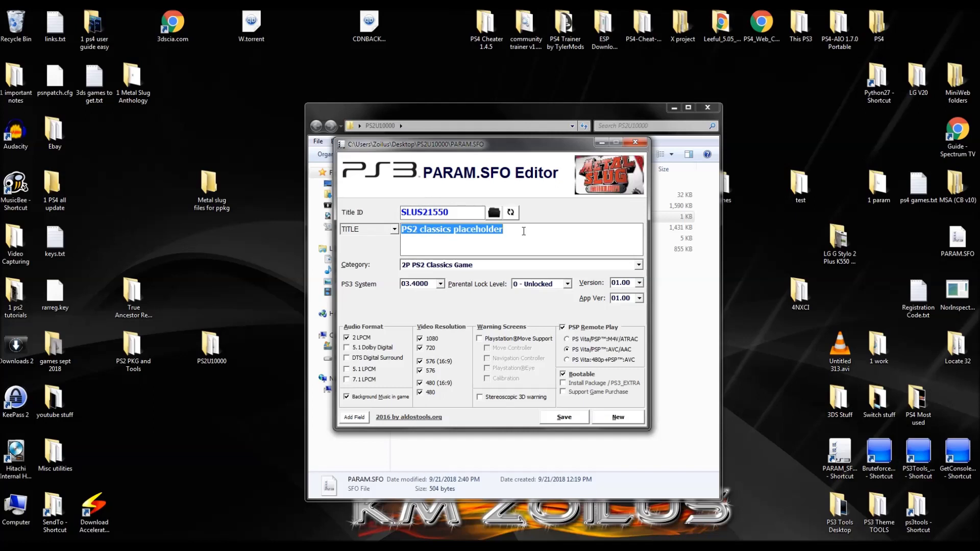
{"action": "type", "text": "Metal "}
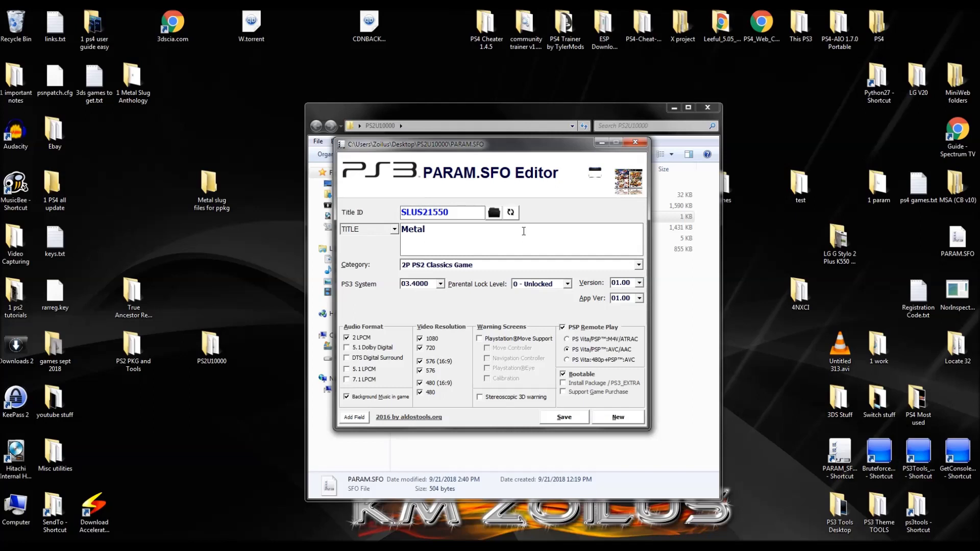
{"action": "type", "text": "Slug Anthology CB10"}
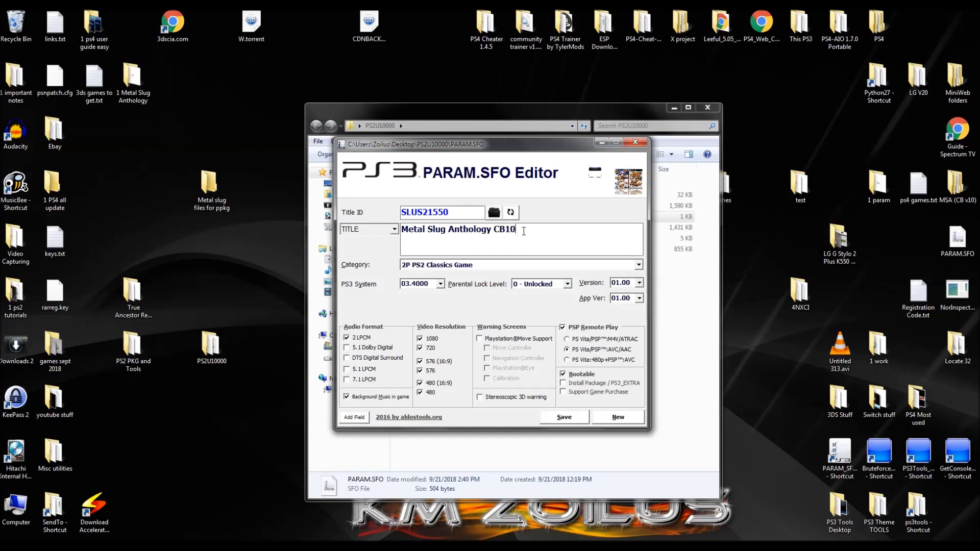
{"action": "left_click", "coordinate": [565, 418]}
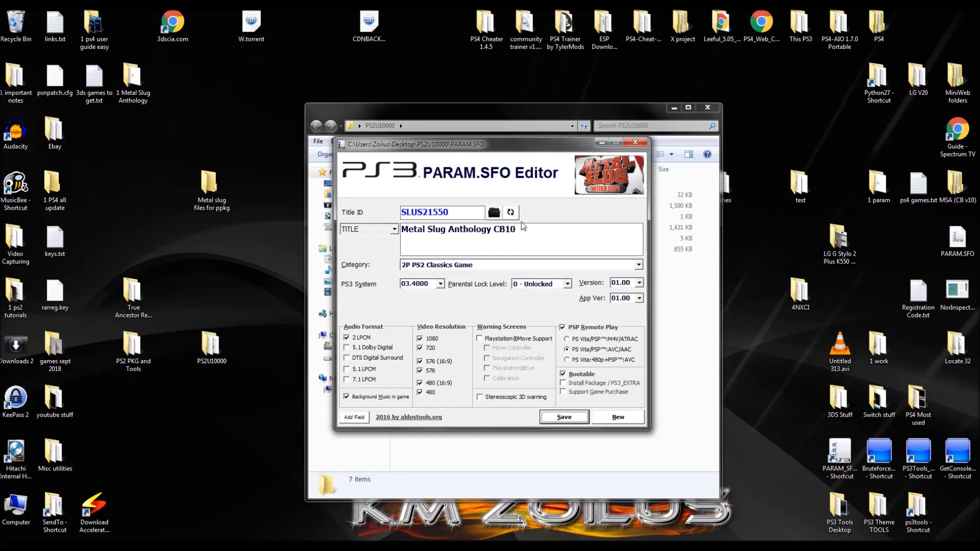
{"action": "left_click", "coordinate": [636, 143]}
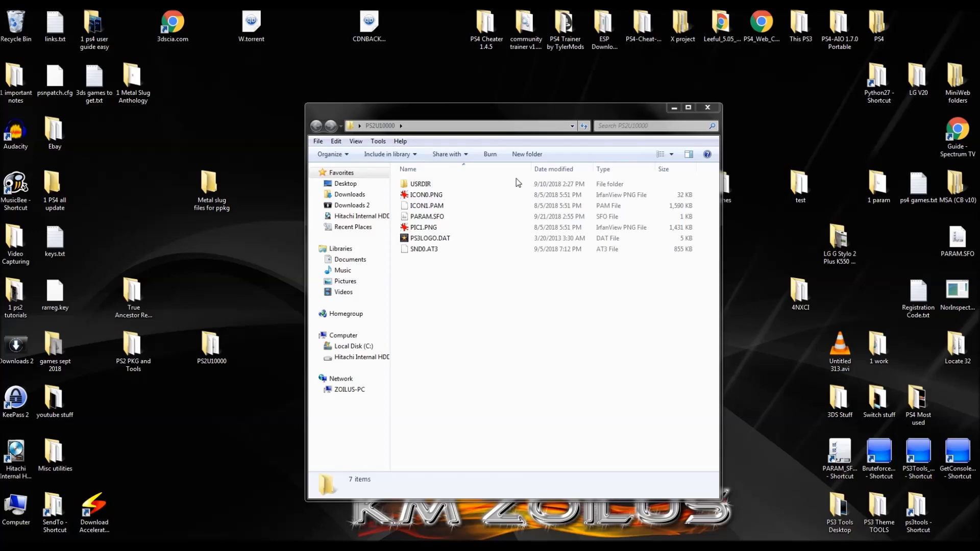
{"action": "key", "text": "alt+F4"}
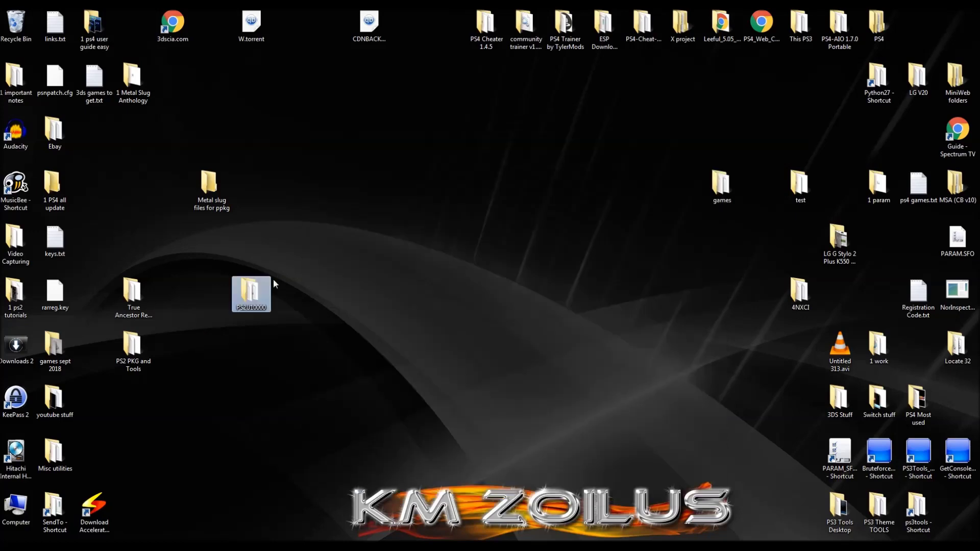
- Look over the contents of the PS2U10000 folder, close it, and rename the folder SLUS21550
{"action": "double_click", "coordinate": [253, 289]}
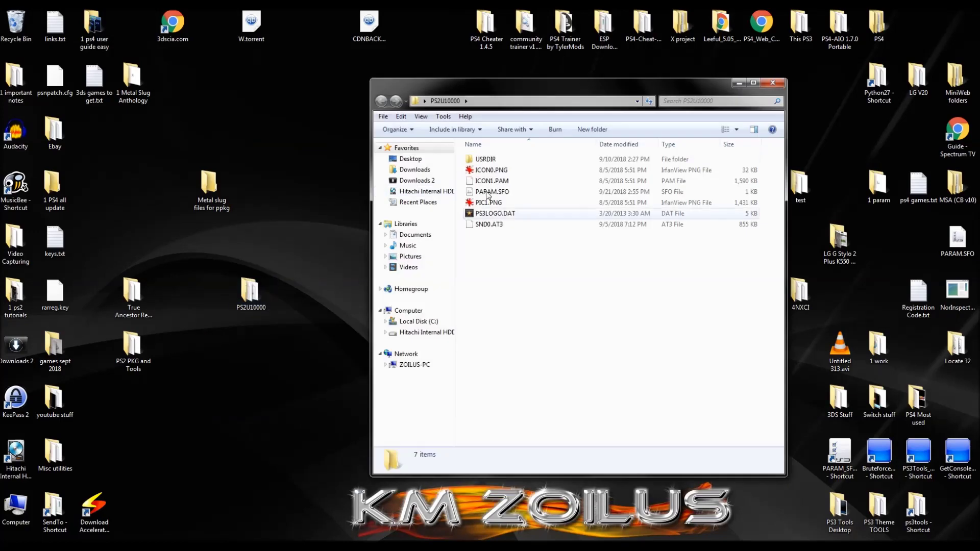
{"action": "left_click", "coordinate": [773, 82]}
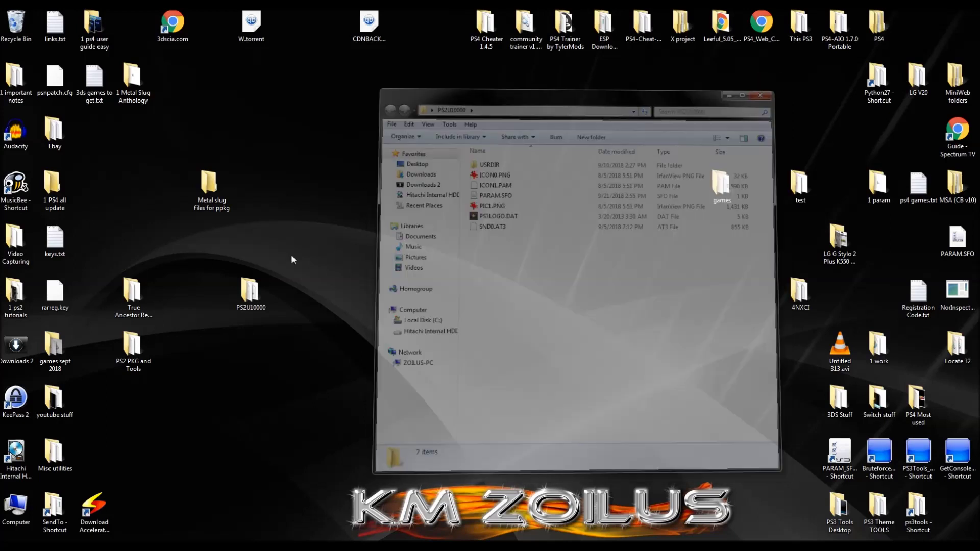
{"action": "right_click", "coordinate": [245, 291]}
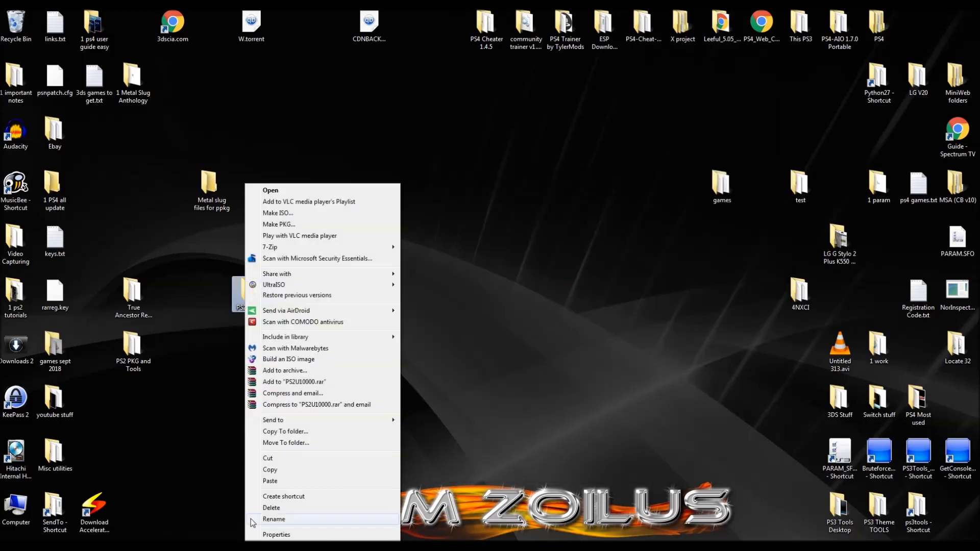
{"action": "left_click", "coordinate": [269, 519]}
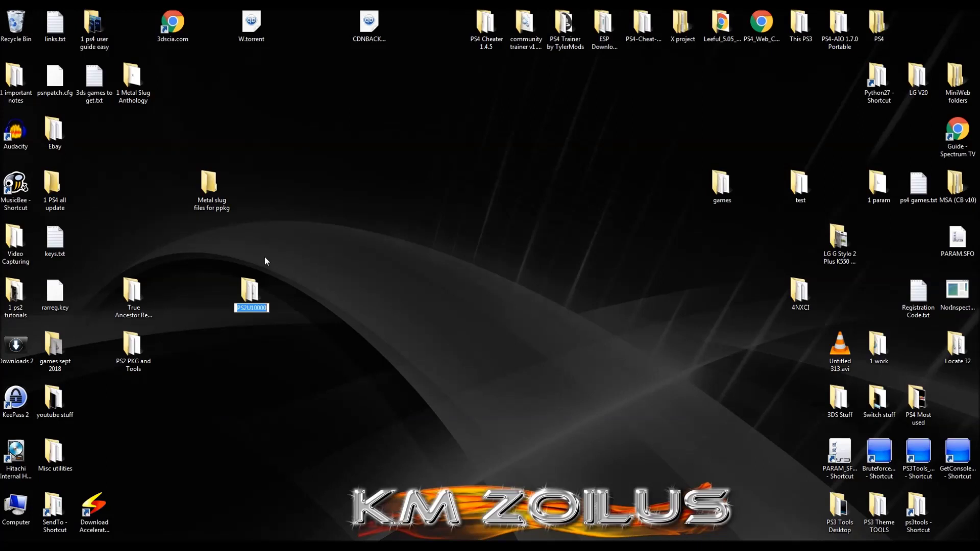
{"action": "type", "text": "SLUS21550"}
{"action": "key", "text": "Return"}
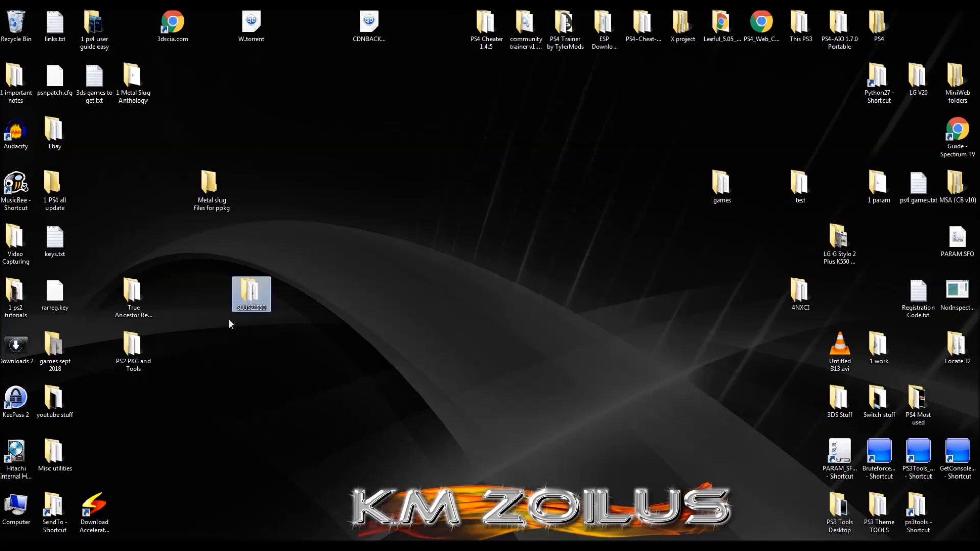
- View the Make PKG option for the SLUS21550 folder, and look briefly into the True Ancestor Repacker 2.45 folder
{"action": "mouse_move", "coordinate": [253, 314]}
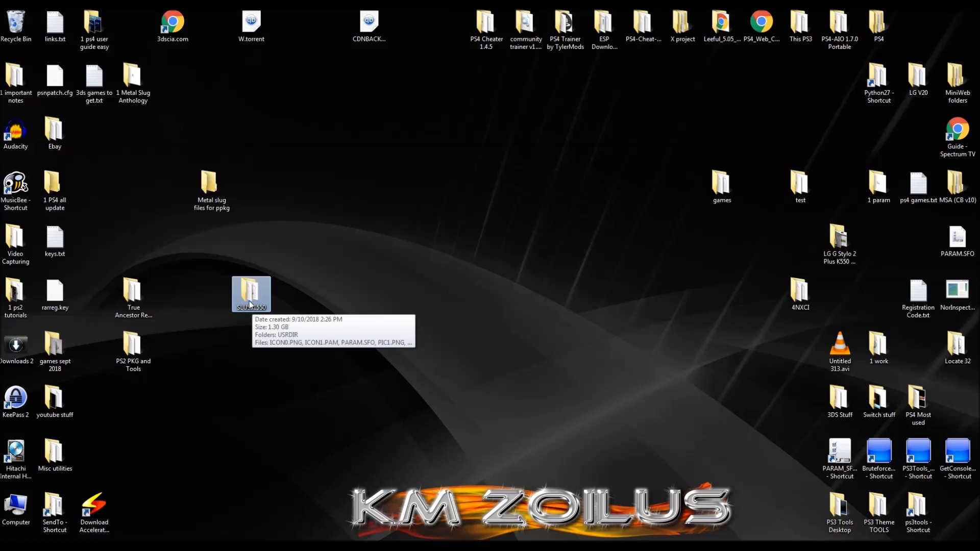
{"action": "right_click", "coordinate": [252, 290]}
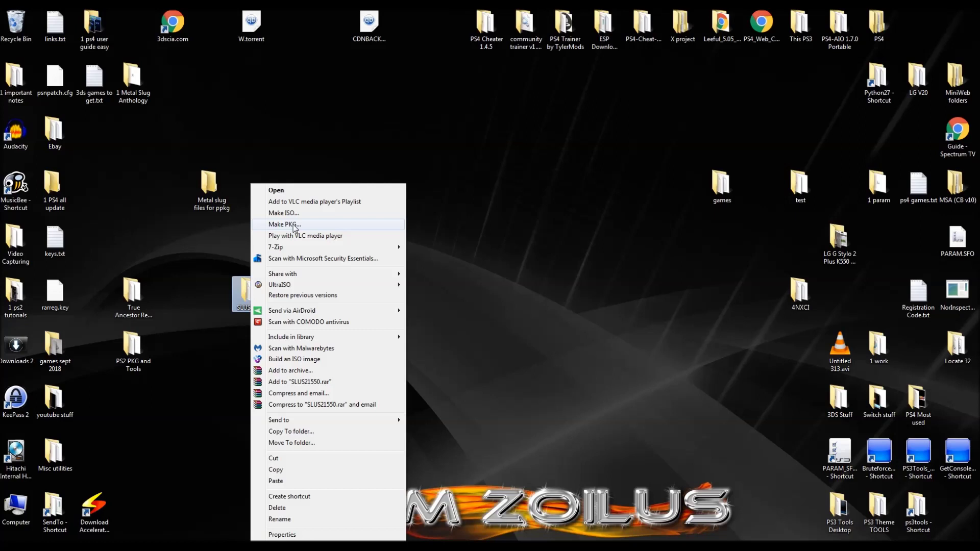
{"action": "left_click", "coordinate": [440, 268]}
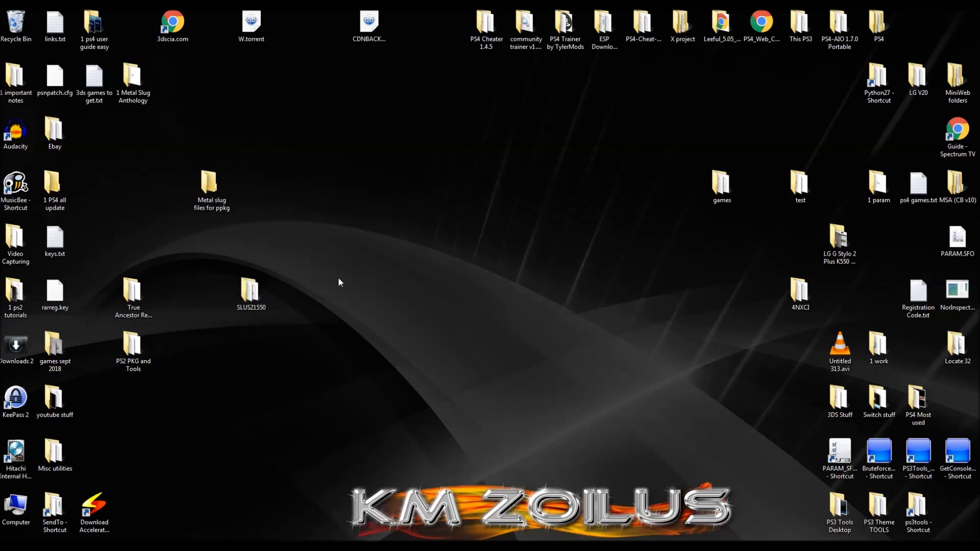
{"action": "double_click", "coordinate": [134, 296]}
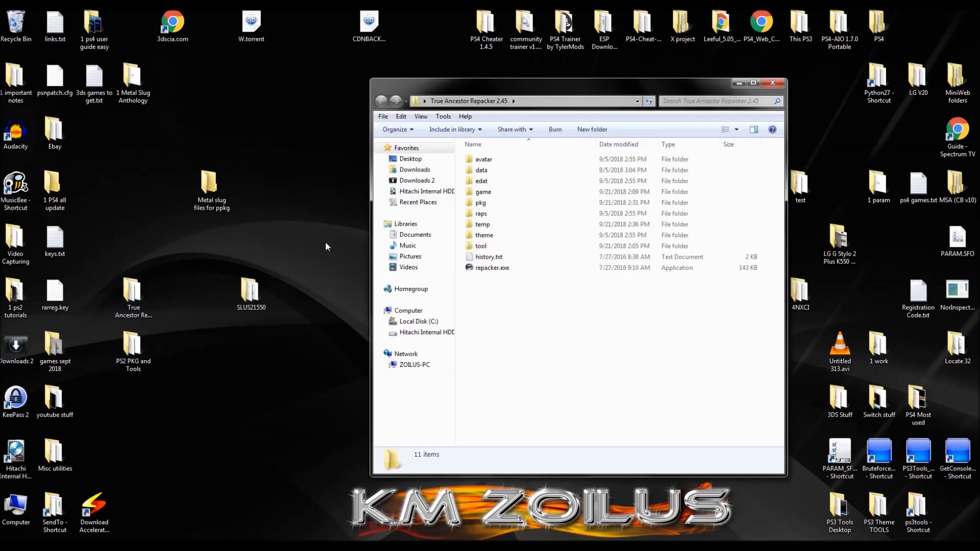
{"action": "key", "text": "alt+F4"}
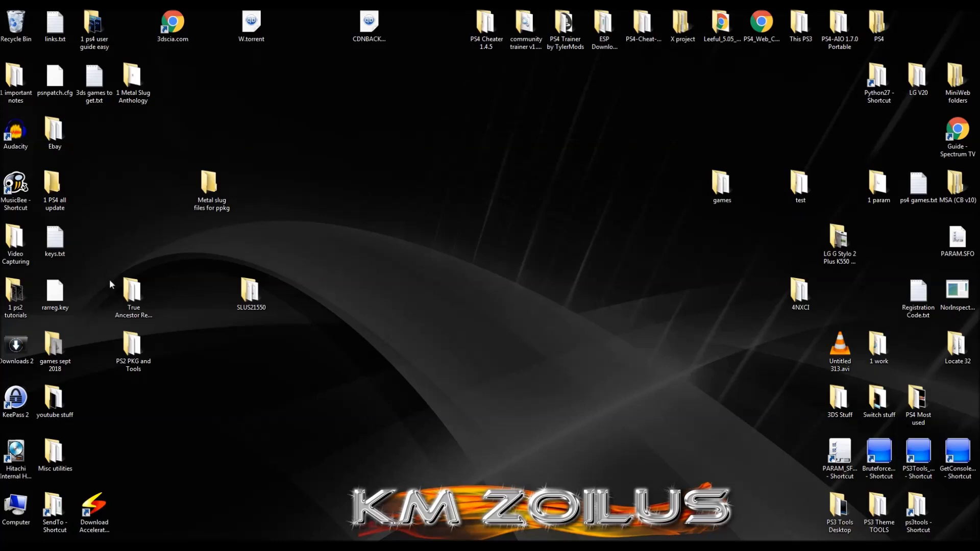
- Move the SLUS21550 folder from the desktop into the True Ancestor Repacker game folder and check that it is there
{"action": "double_click", "coordinate": [132, 308]}
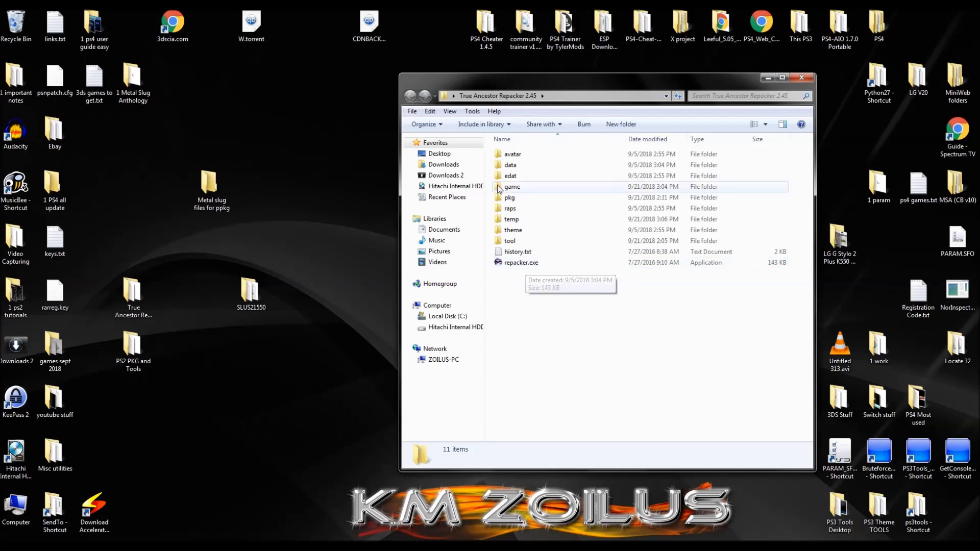
{"action": "double_click", "coordinate": [519, 189]}
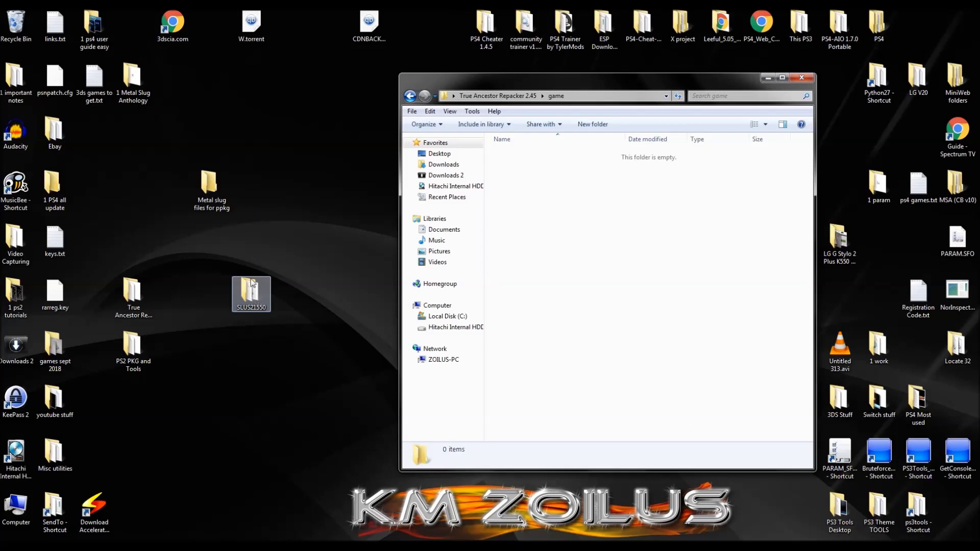
{"action": "left_click_drag", "start_coordinate": [251, 290], "coordinate": [562, 197]}
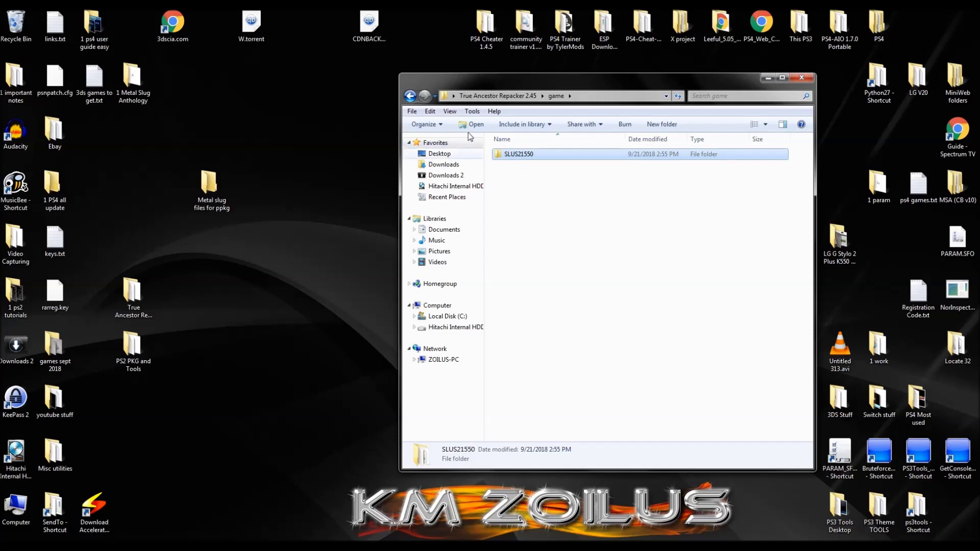
{"action": "left_click", "coordinate": [410, 96]}
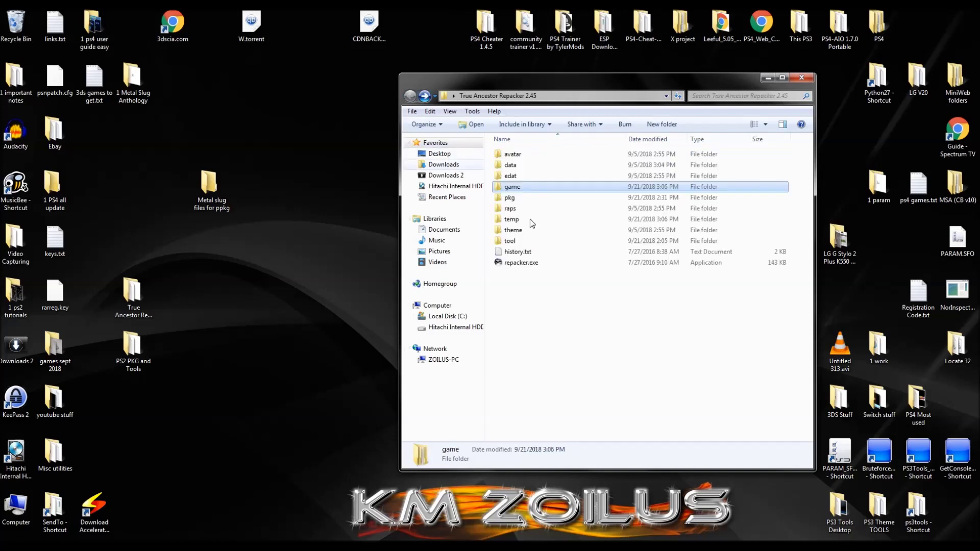
{"action": "double_click", "coordinate": [520, 187]}
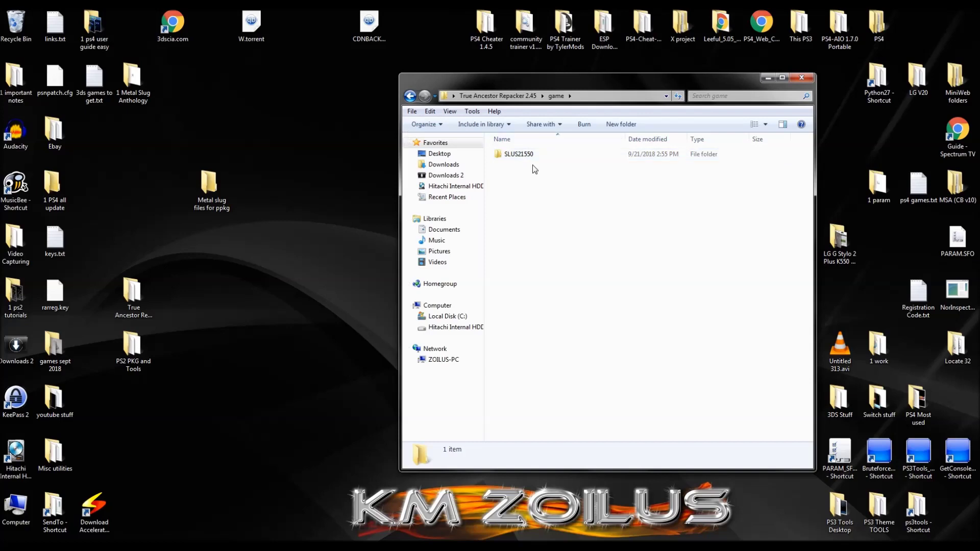
{"action": "left_click", "coordinate": [410, 96]}
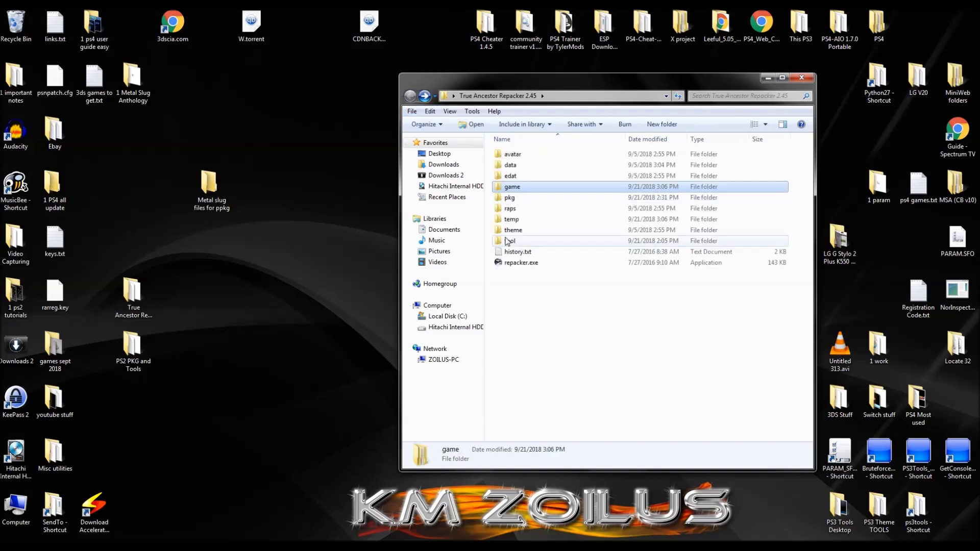
- Launch repacker.exe and choose Custom Pack Pkg with PS2 Classic as the package type
{"action": "double_click", "coordinate": [521, 263]}
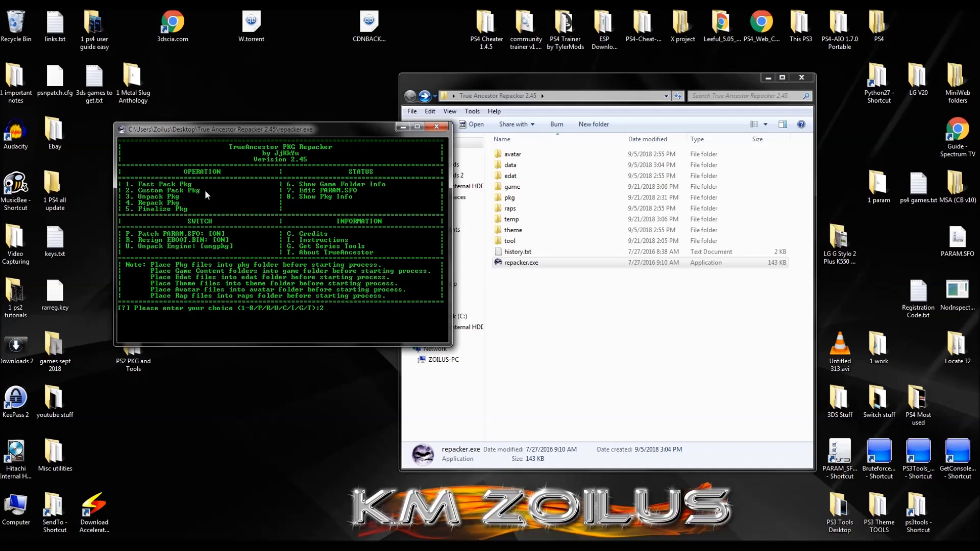
{"action": "type", "text": "1"}
{"action": "key", "text": "Return"}
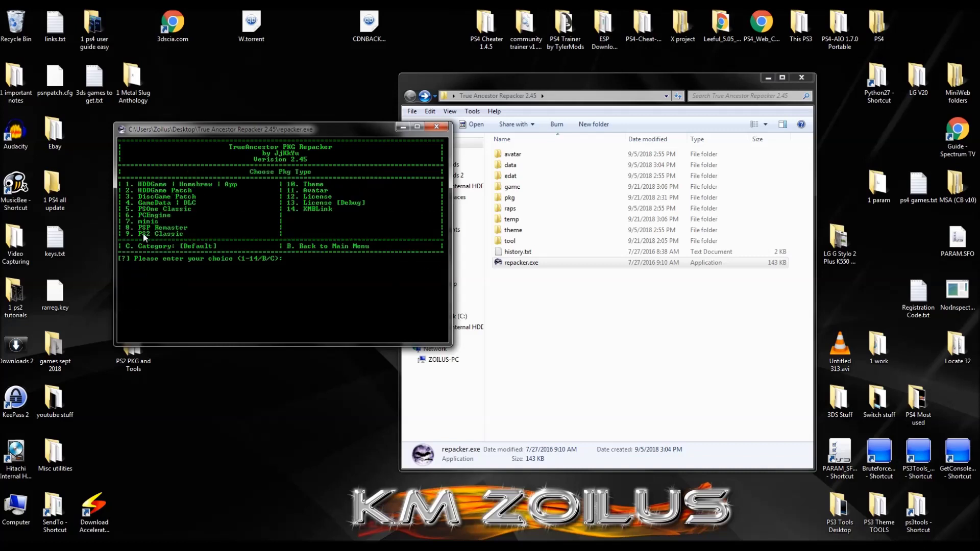
{"action": "type", "text": "9"}
{"action": "key", "text": "Return"}
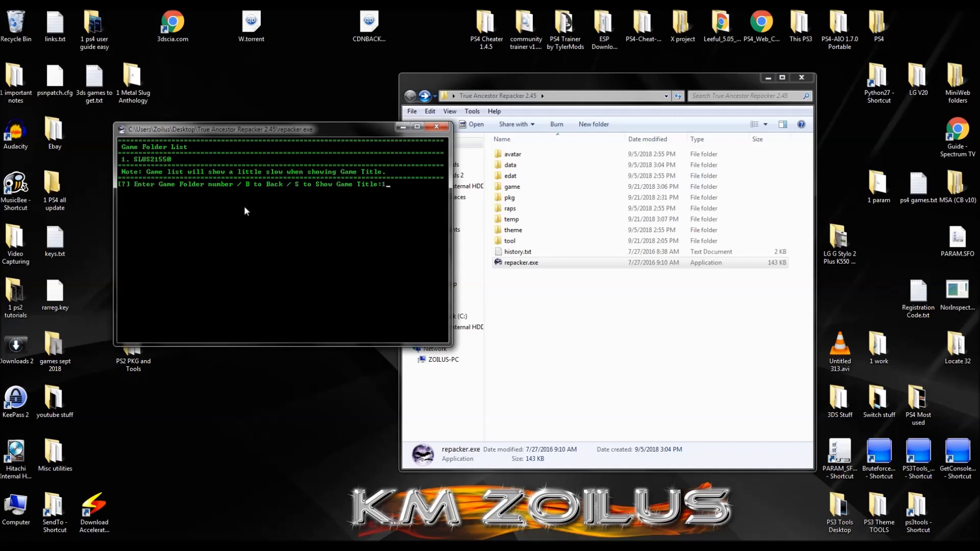
{"action": "key", "text": "Return"}
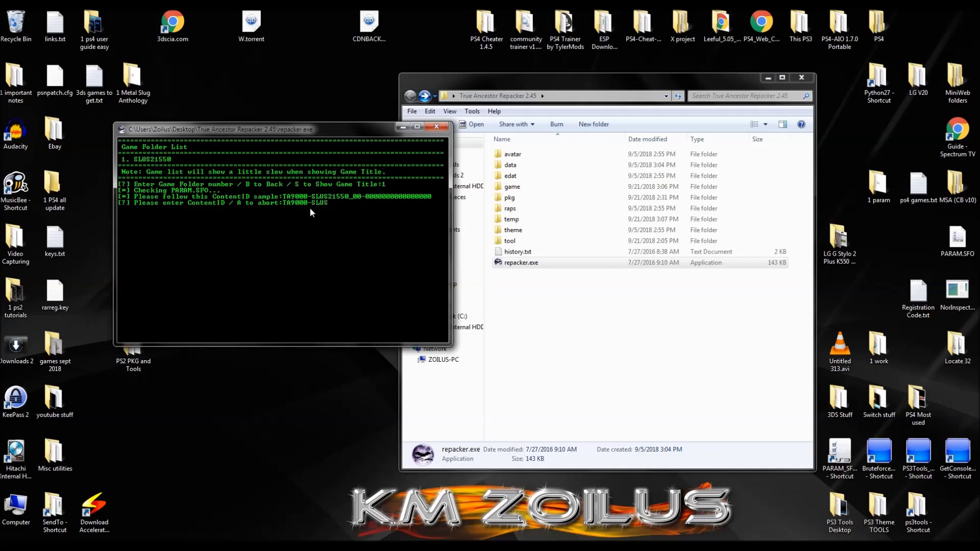
{"action": "type", "text": "21550_00-0000000000000000"}
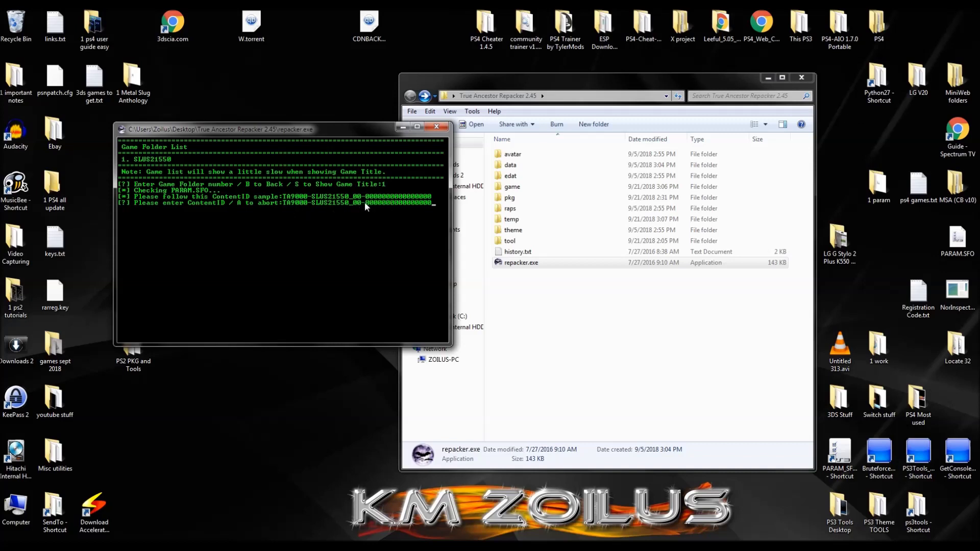
{"action": "key", "text": "Return"}
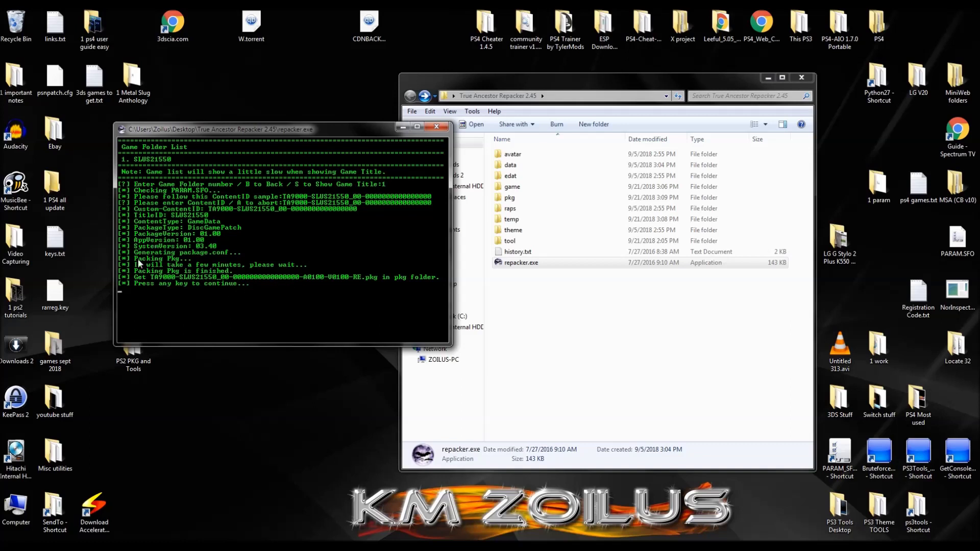
{"action": "left_click", "coordinate": [436, 127]}
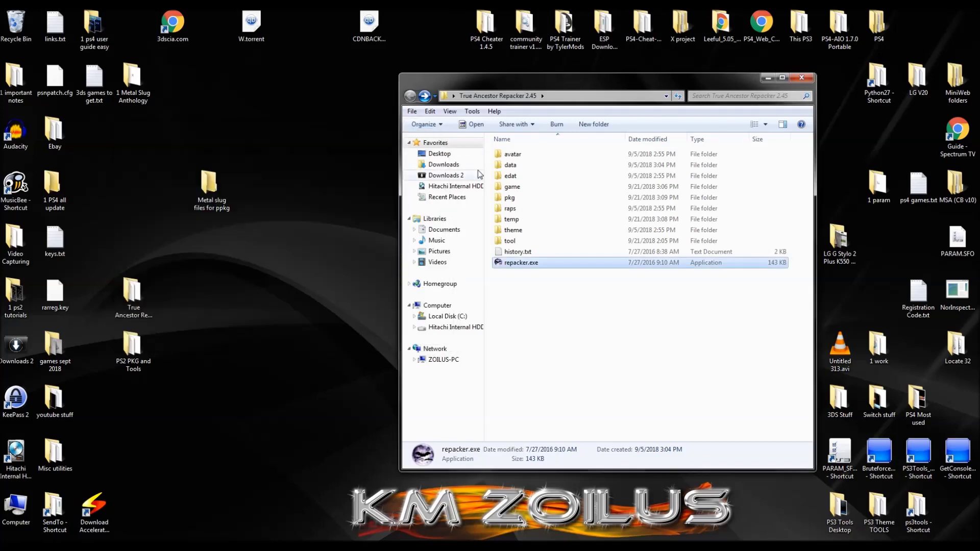
- Rename the newly built package in the repacker's pkg folder MSAnthology.pkg
{"action": "double_click", "coordinate": [511, 201]}
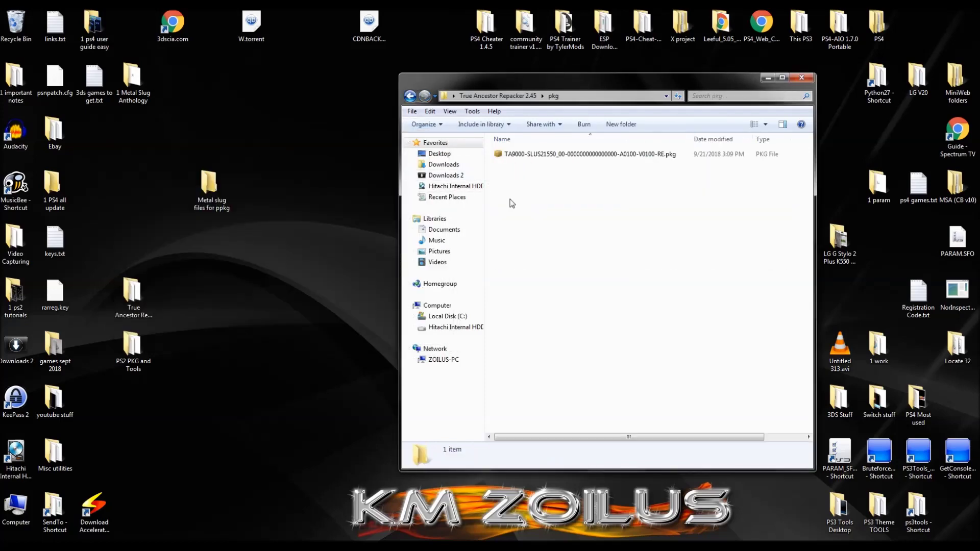
{"action": "left_click", "coordinate": [551, 157]}
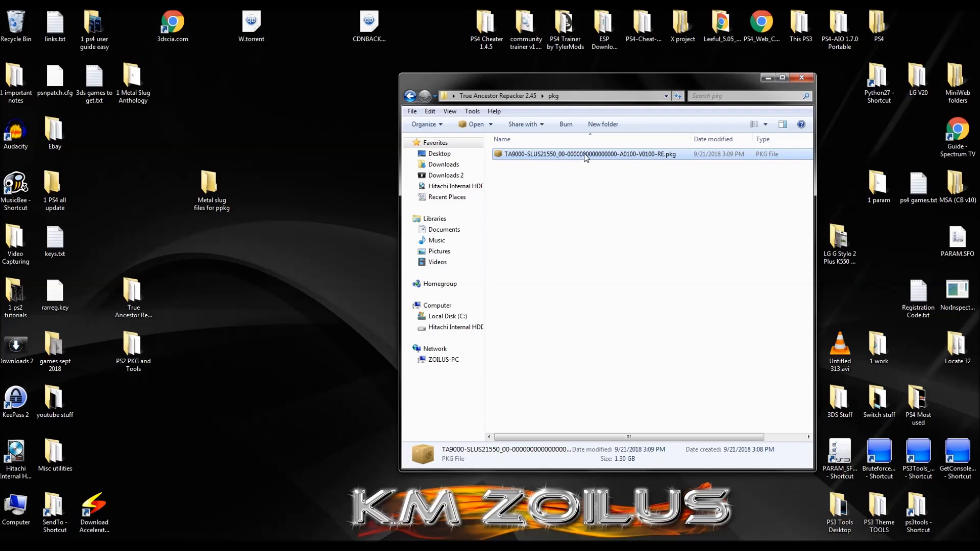
{"action": "left_click_drag", "start_coordinate": [585, 157], "coordinate": [573, 184]}
{"action": "left_click", "coordinate": [585, 157]}
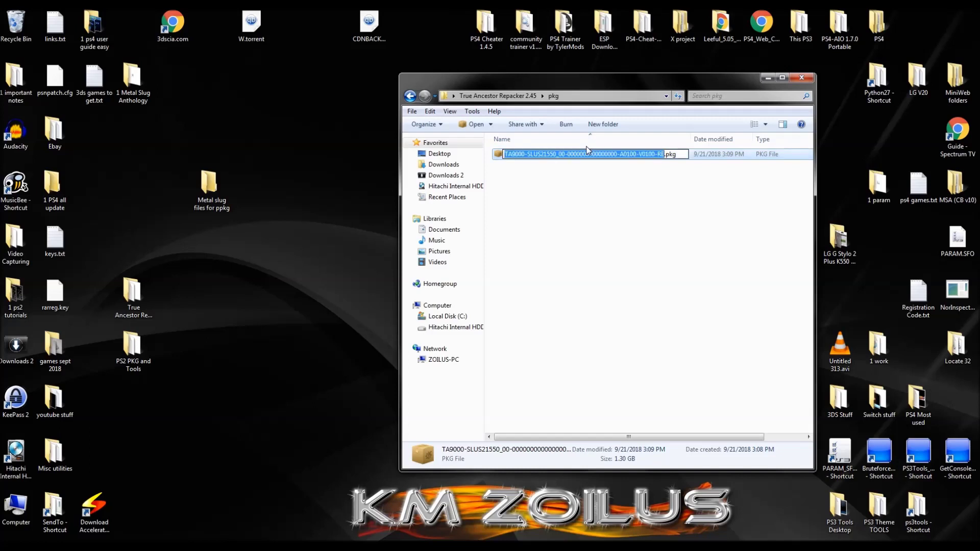
{"action": "type", "text": "M"}
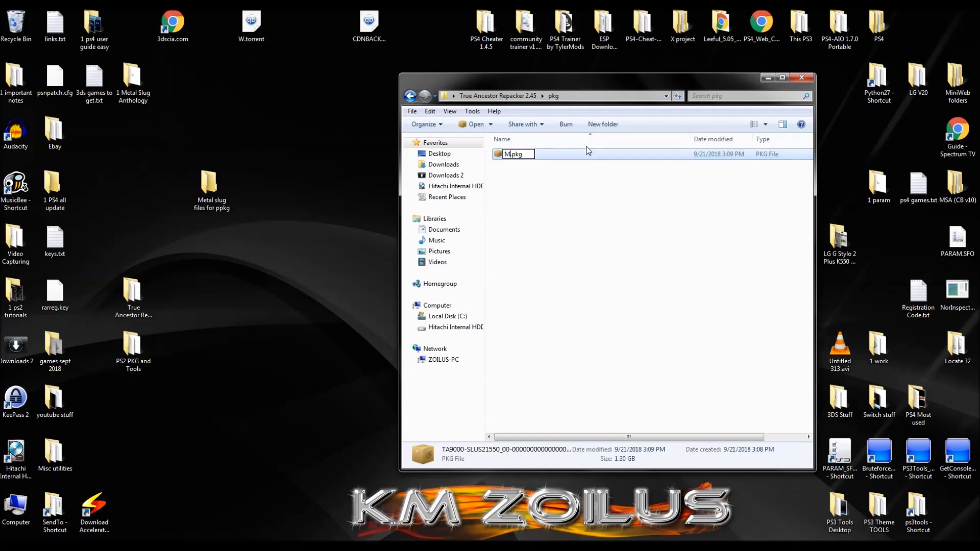
{"action": "type", "text": "SAnthology"}
{"action": "key", "text": "Return"}
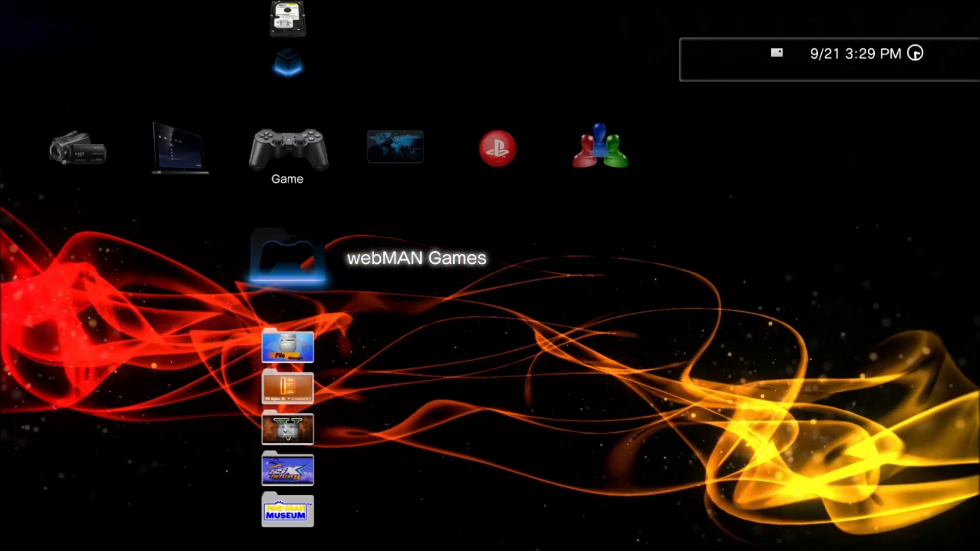
- On the PS3, install MSAnthology.pkg from the Internal Hard Disk Drive through Package Manager Plus, and return to the Game category
{"action": "key", "text": "Up"}
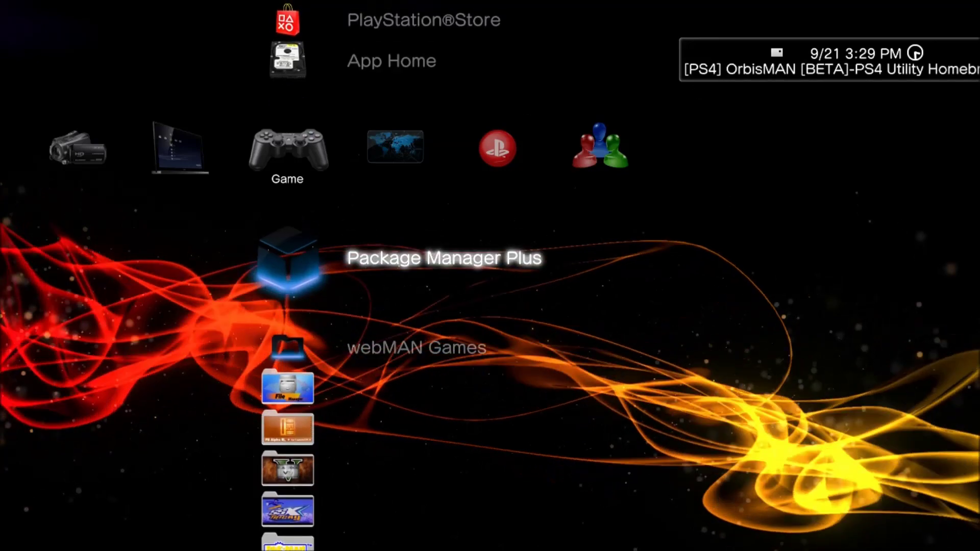
{"action": "key", "text": "Return"}
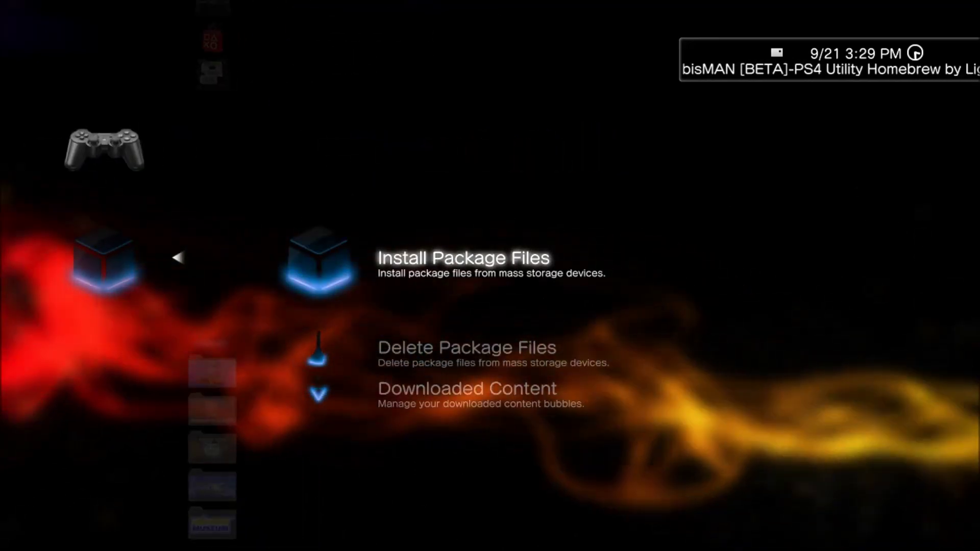
{"action": "key", "text": "Return"}
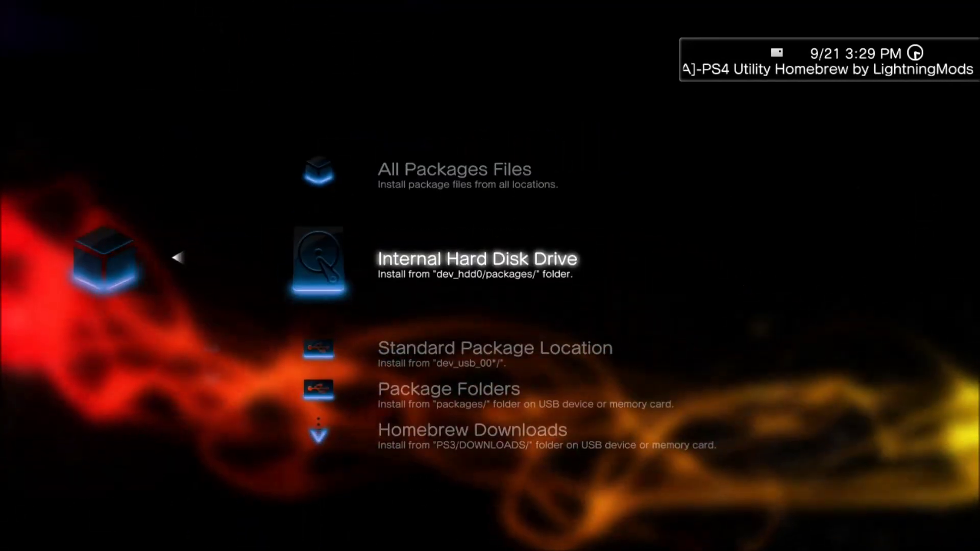
{"action": "key", "text": "Down"}
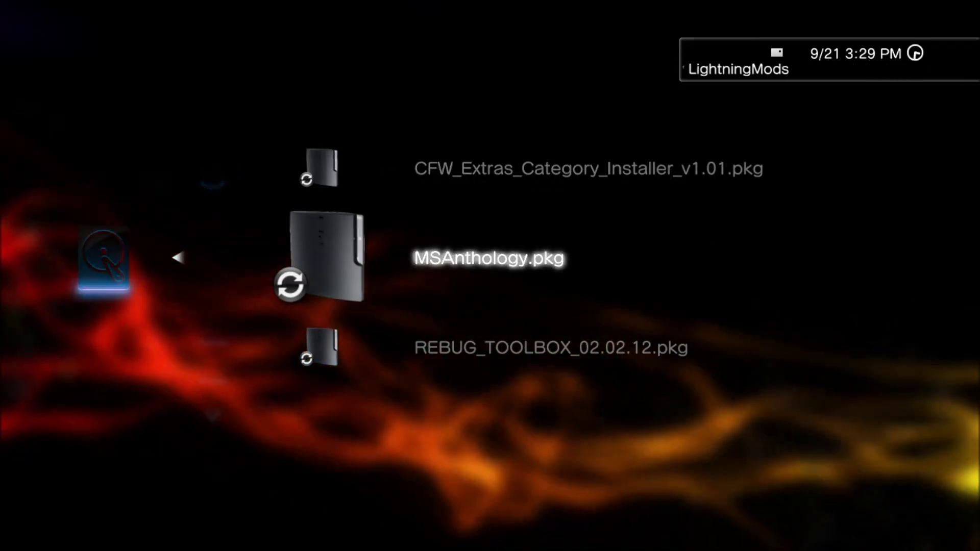
{"action": "key", "text": "Return"}
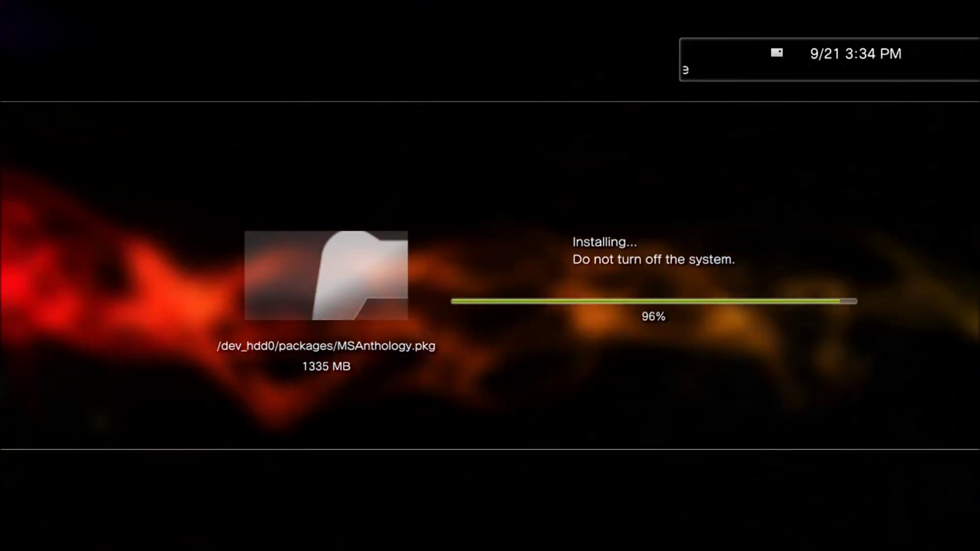
{"action": "key", "text": "Escape"}
- Open the Game category folder with the Metal Slug icon and select Metal Slug Anthology CB10
{"action": "key", "text": "Down"}
{"action": "key", "text": "Down"}
{"action": "key", "text": "Down"}
{"action": "key", "text": "Down"}
{"action": "key", "text": "Down"}
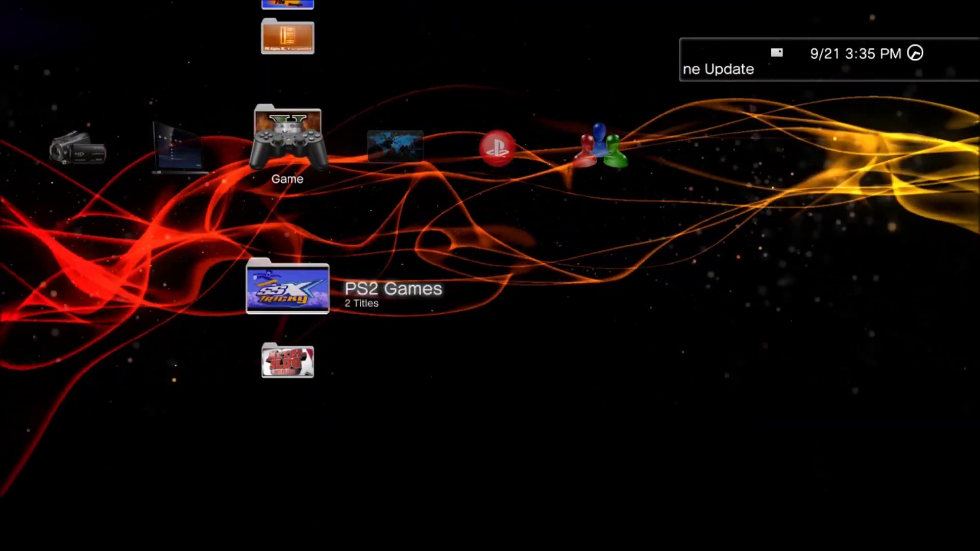
{"action": "key", "text": "Down"}
{"action": "key", "text": "Return"}
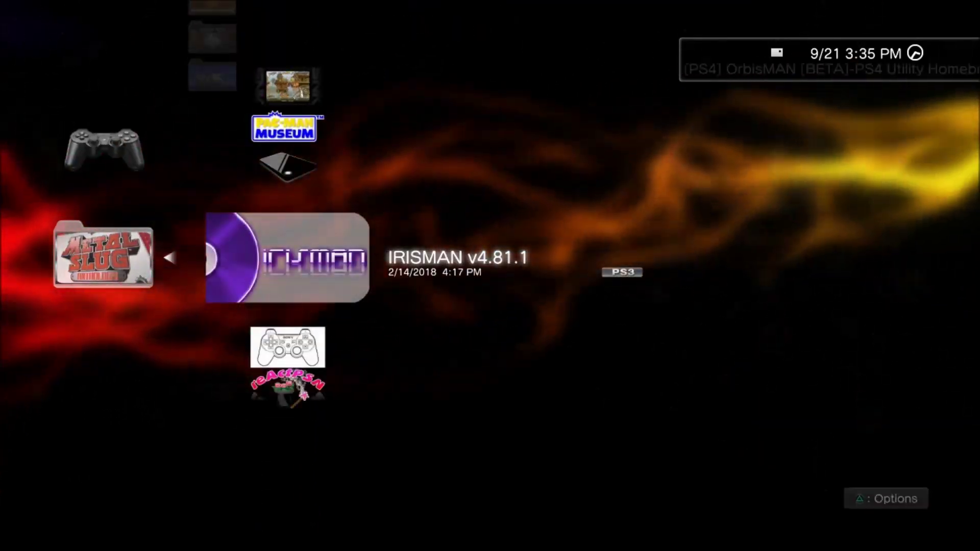
{"action": "key", "text": "Up"}
{"action": "key", "text": "Up"}
{"action": "key", "text": "Up"}
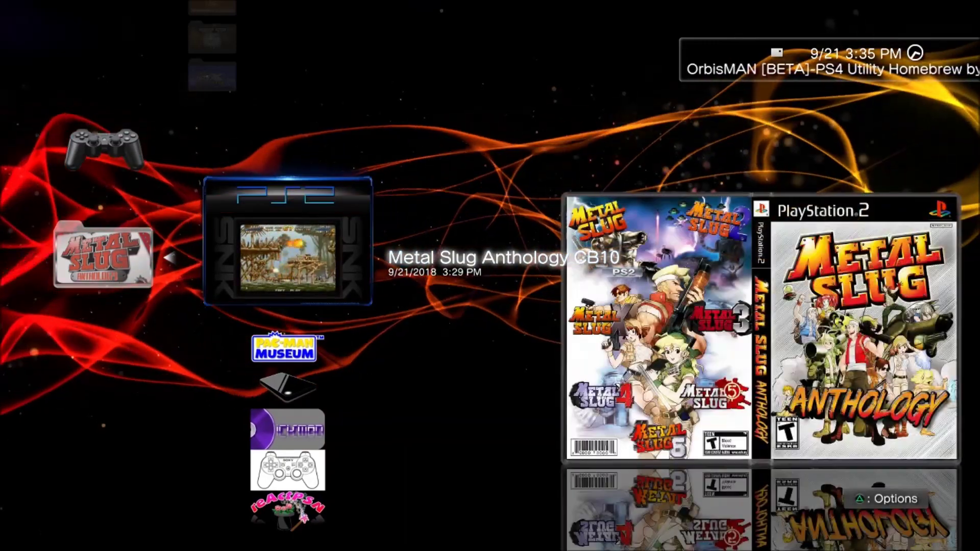